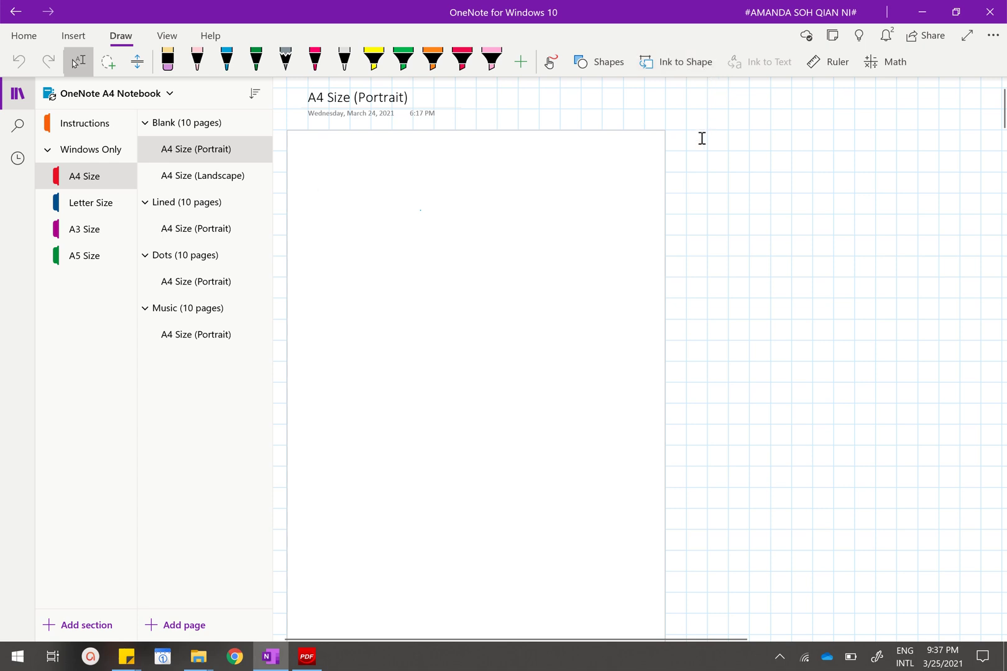
- Open the Instructions section's READ THIS page and read through its template instructions
{"action": "left_click", "coordinate": [59, 122]}
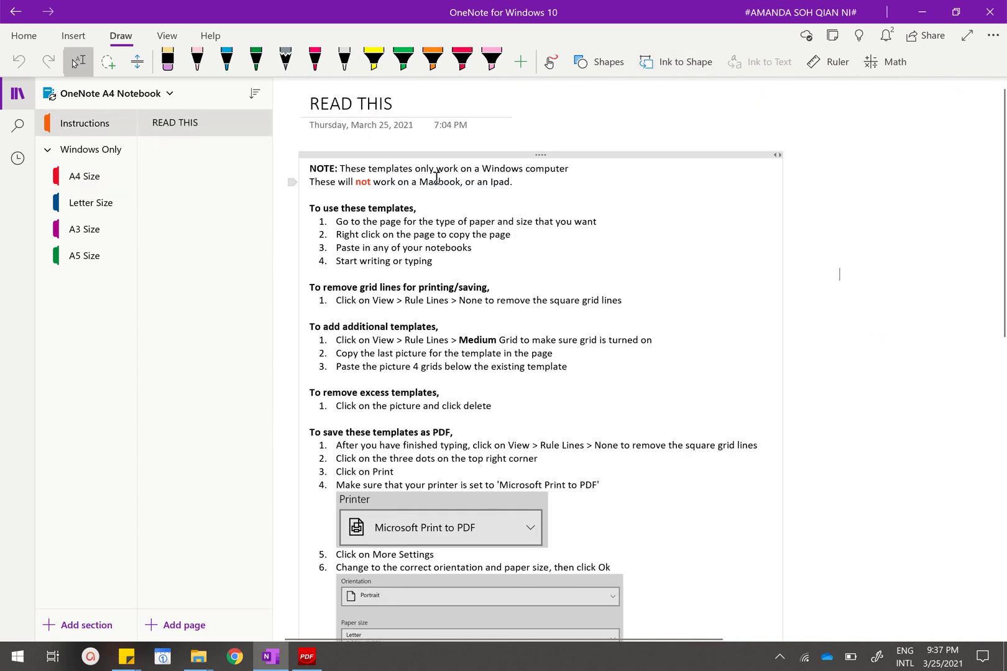
{"action": "scroll", "coordinate": [443, 215], "scroll_direction": "down", "scroll_amount": 3}
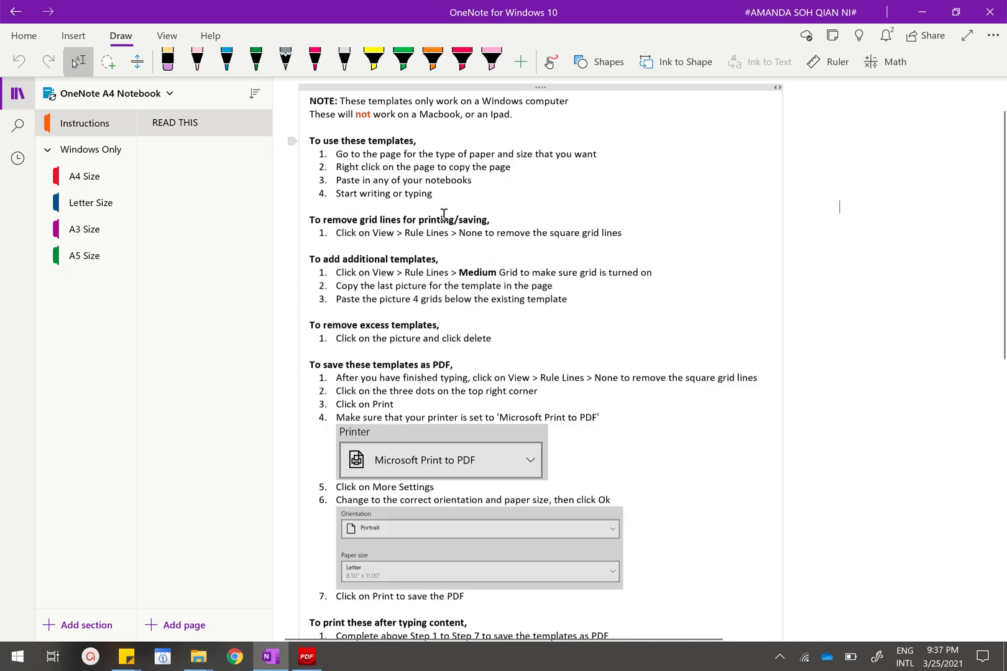
{"action": "scroll", "coordinate": [441, 213], "scroll_direction": "up", "scroll_amount": 3}
{"action": "scroll", "coordinate": [443, 224], "scroll_direction": "down", "scroll_amount": 3}
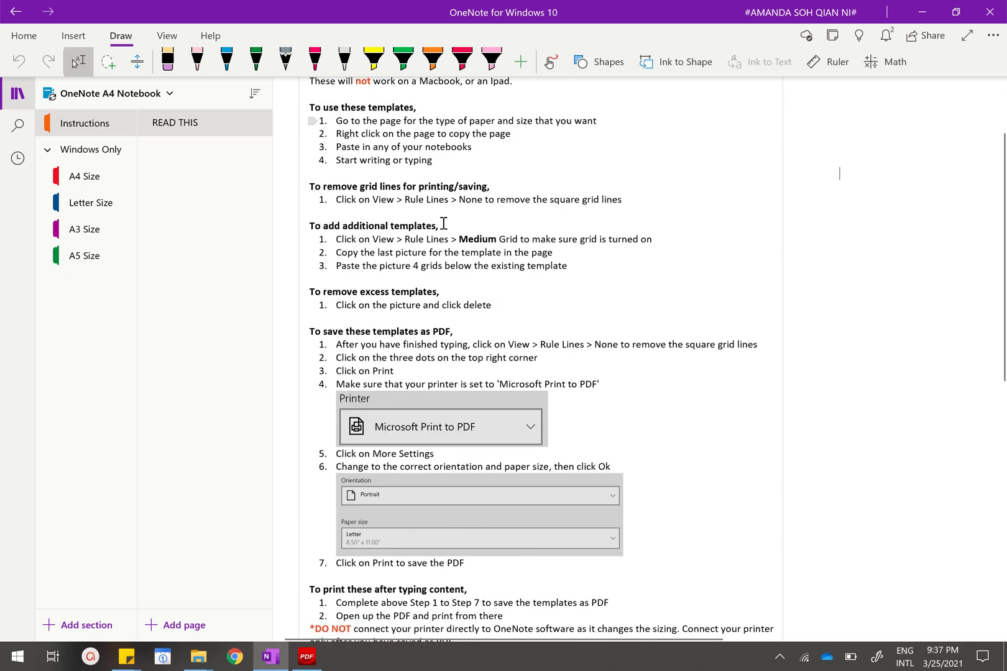
{"action": "scroll", "coordinate": [443, 224], "scroll_direction": "down", "scroll_amount": 1}
{"action": "scroll", "coordinate": [445, 228], "scroll_direction": "down", "scroll_amount": 1}
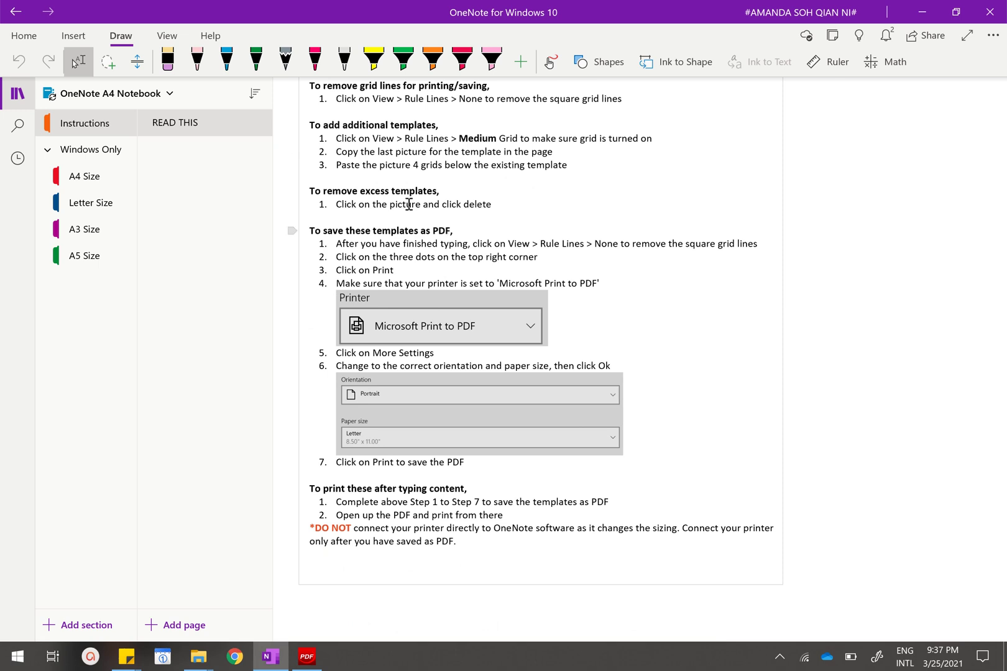
{"action": "scroll", "coordinate": [385, 199], "scroll_direction": "up", "scroll_amount": 4}
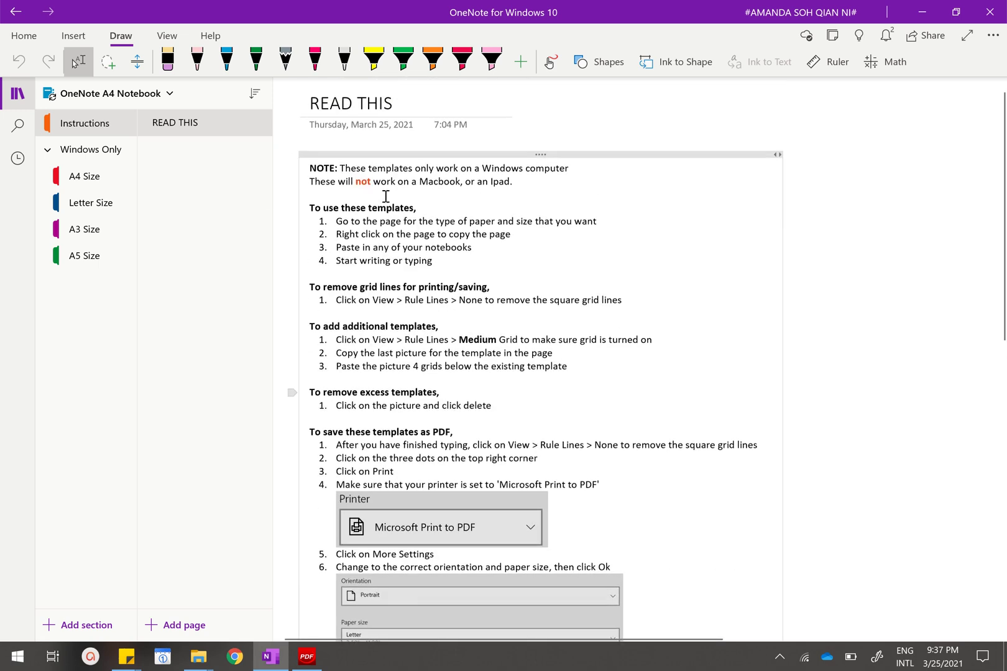
- Preview the A4 Size section's Lined, Dots and Music portrait templates
{"action": "left_click", "coordinate": [87, 177]}
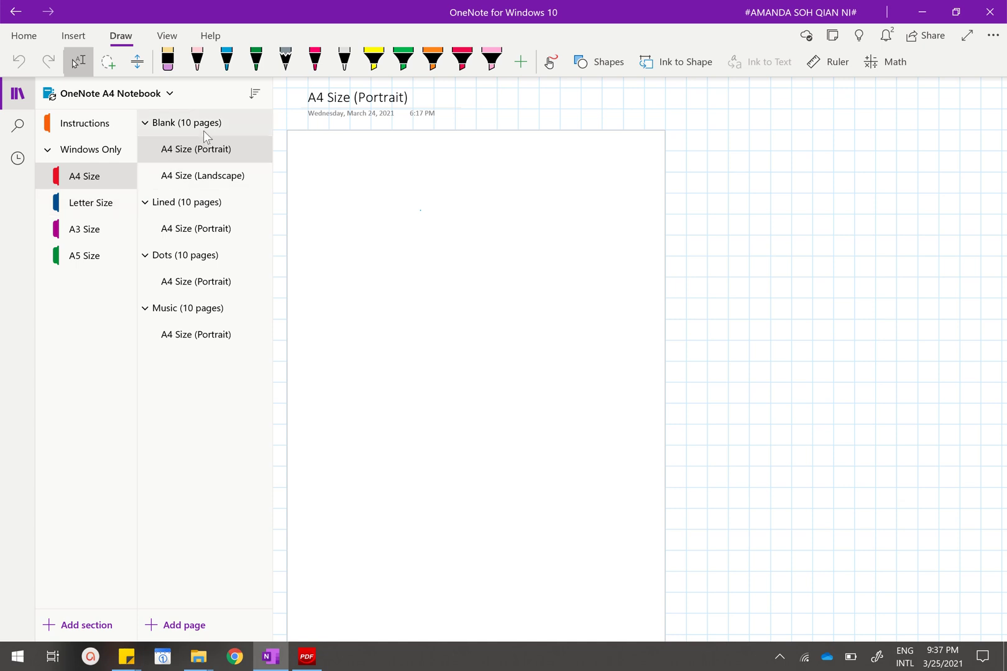
{"action": "left_click", "coordinate": [203, 207]}
{"action": "left_click", "coordinate": [200, 229]}
{"action": "left_click", "coordinate": [193, 283]}
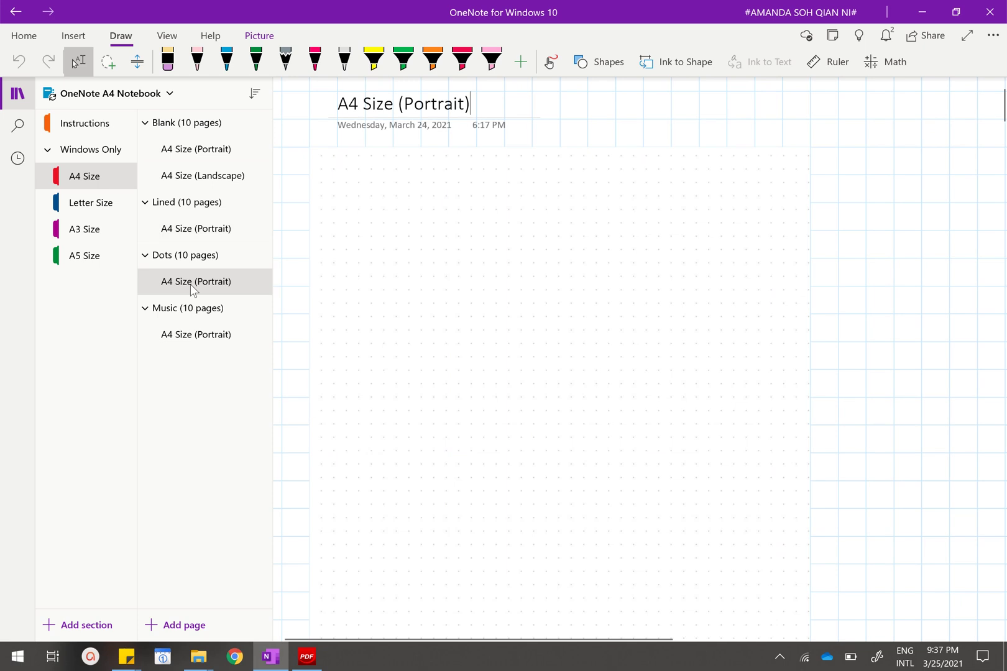
{"action": "left_click", "coordinate": [193, 335]}
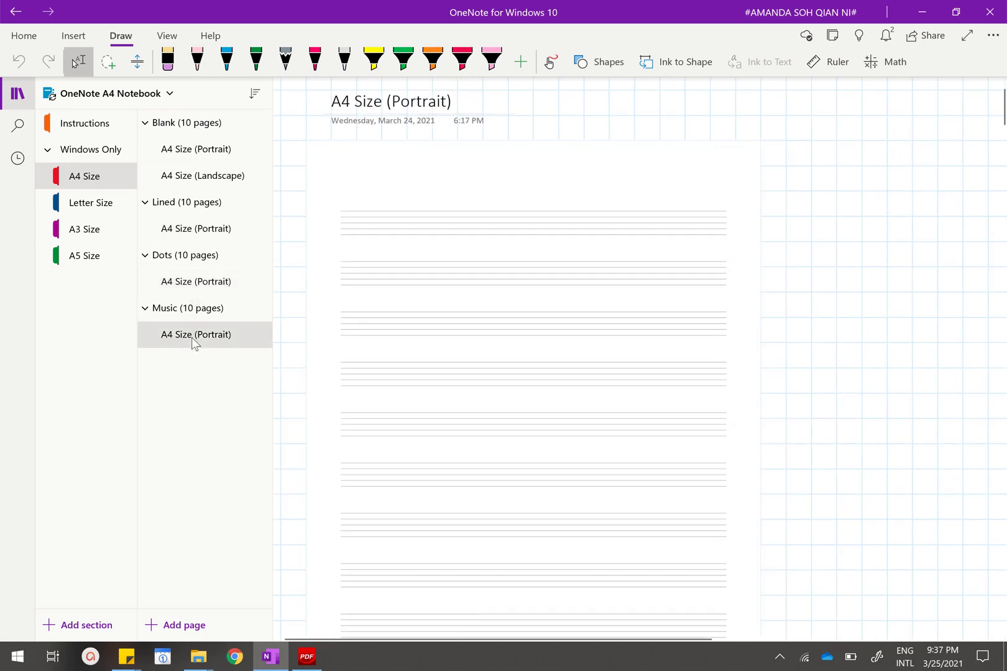
- Browse the Letter, A3 and A5 sections, then open Blank A4 Size (Portrait)
{"action": "left_click", "coordinate": [106, 204]}
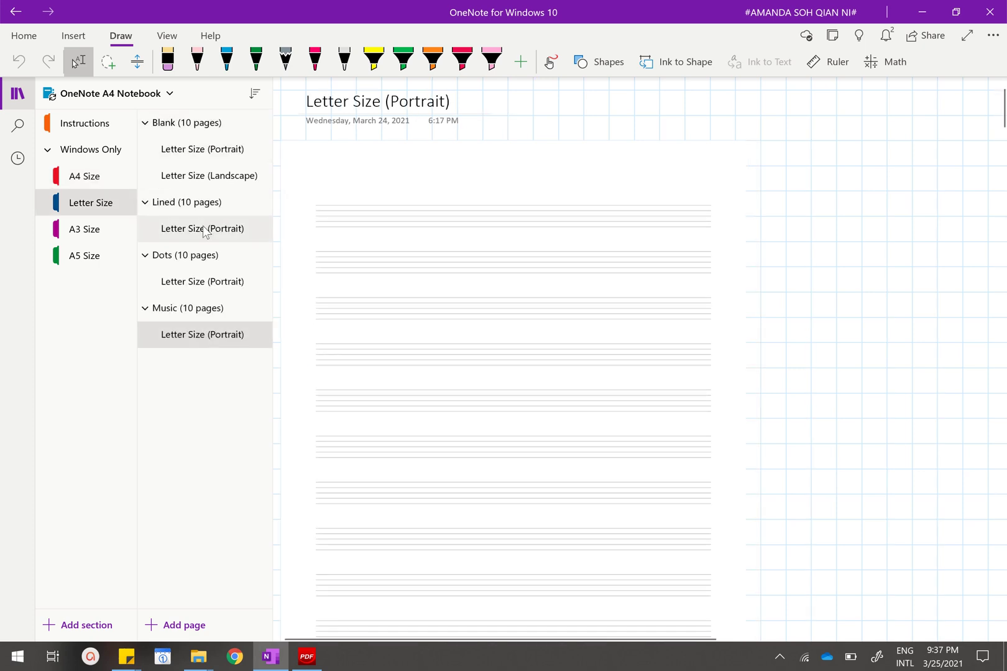
{"action": "left_click", "coordinate": [70, 240]}
{"action": "left_click", "coordinate": [74, 260]}
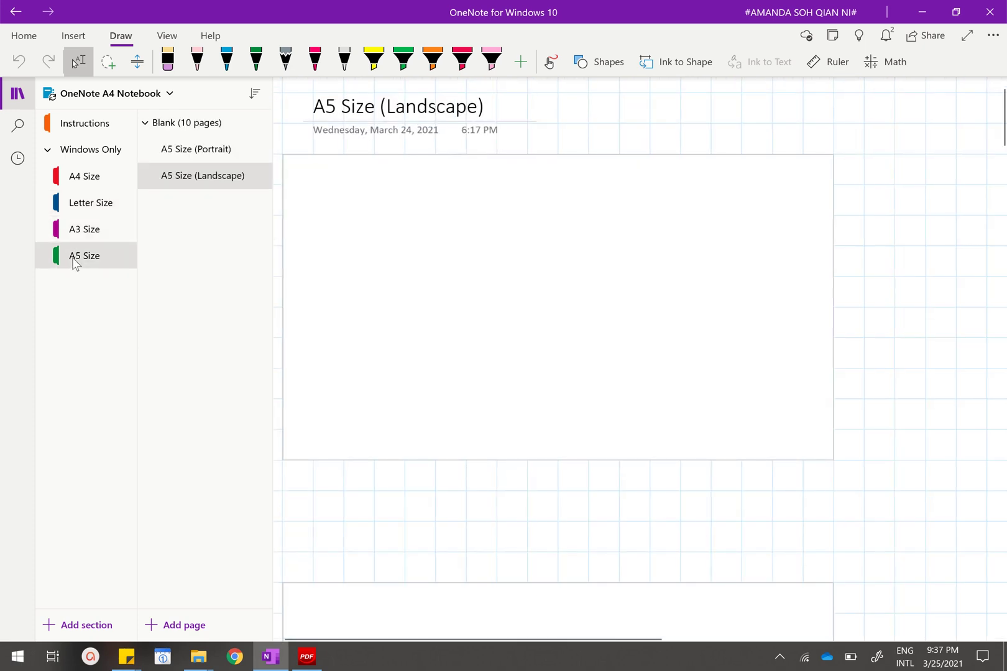
{"action": "left_click", "coordinate": [87, 177]}
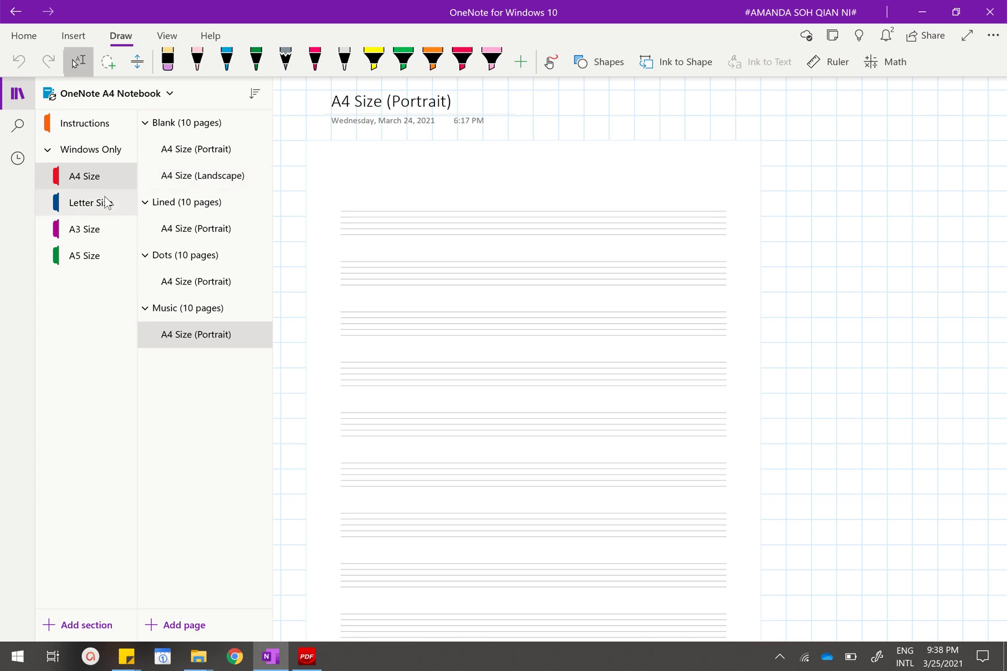
{"action": "left_click", "coordinate": [180, 162]}
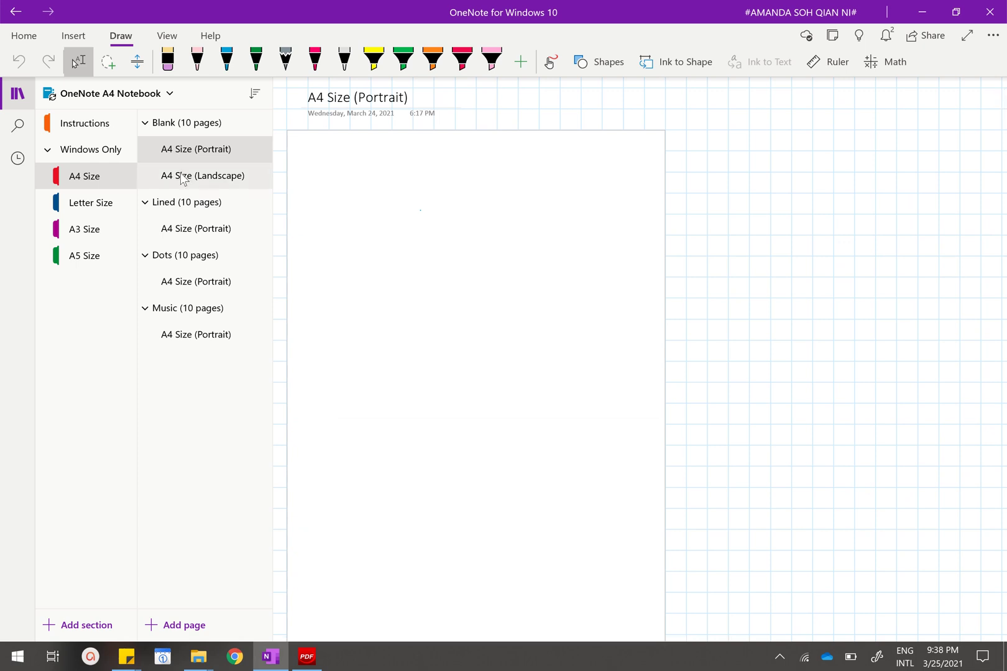
- Copy the Lined A4 Size (Portrait) template page from its context menu
{"action": "left_click", "coordinate": [180, 228]}
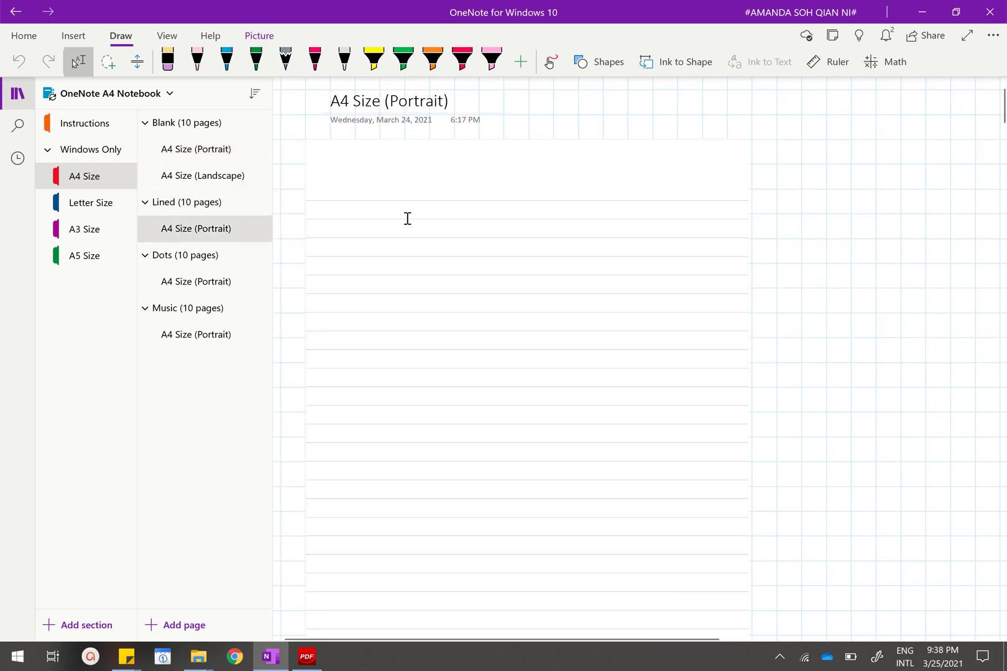
{"action": "right_click", "coordinate": [228, 228]}
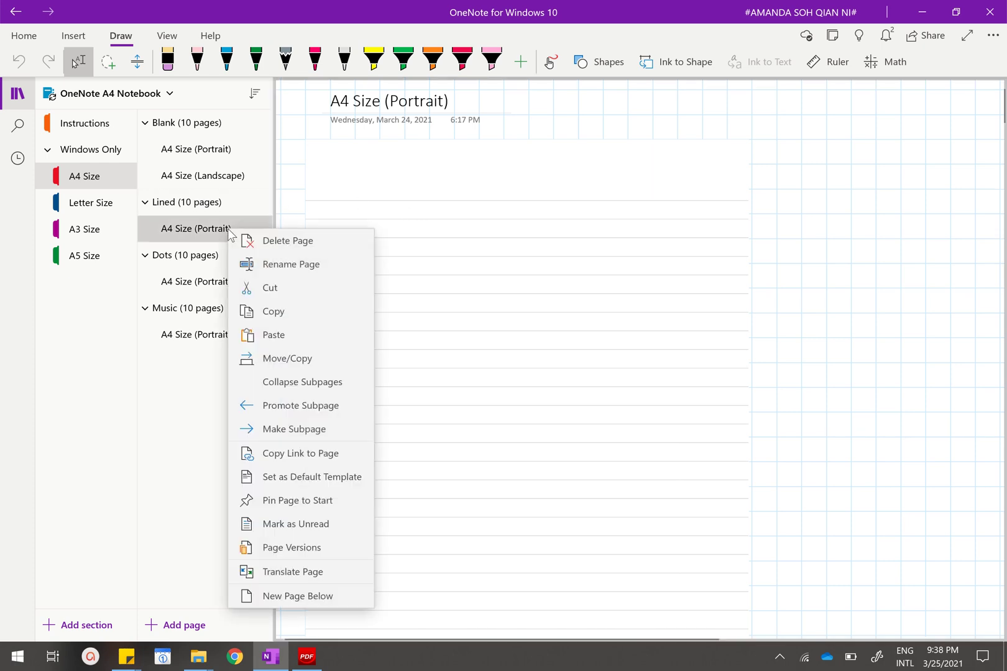
{"action": "left_click", "coordinate": [284, 311]}
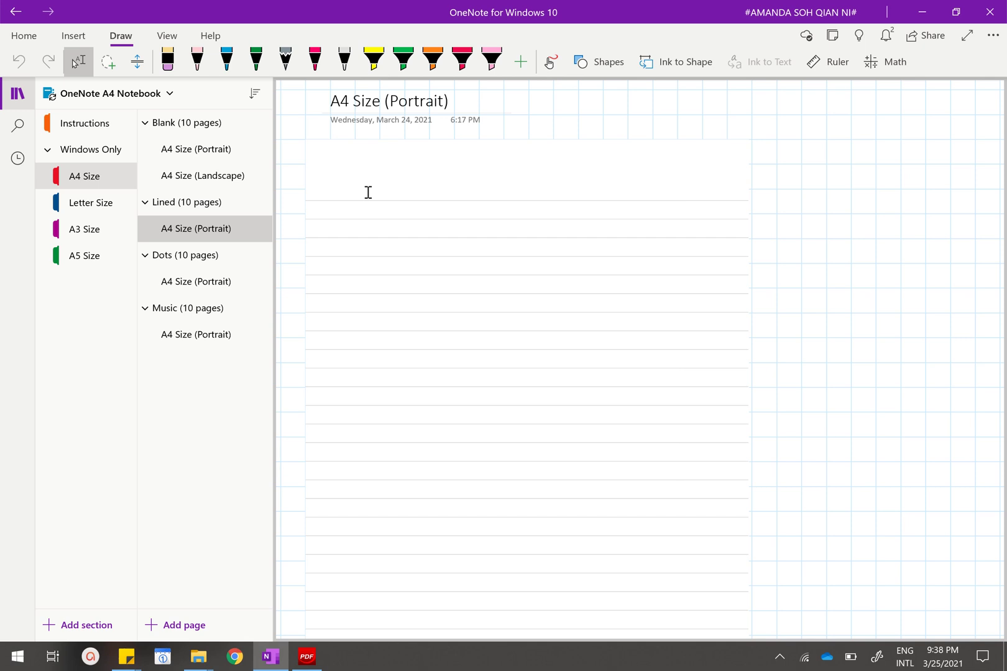
- Type the heading 'Today's notes....' near the top of the Blank A4 page
{"action": "left_click", "coordinate": [180, 148]}
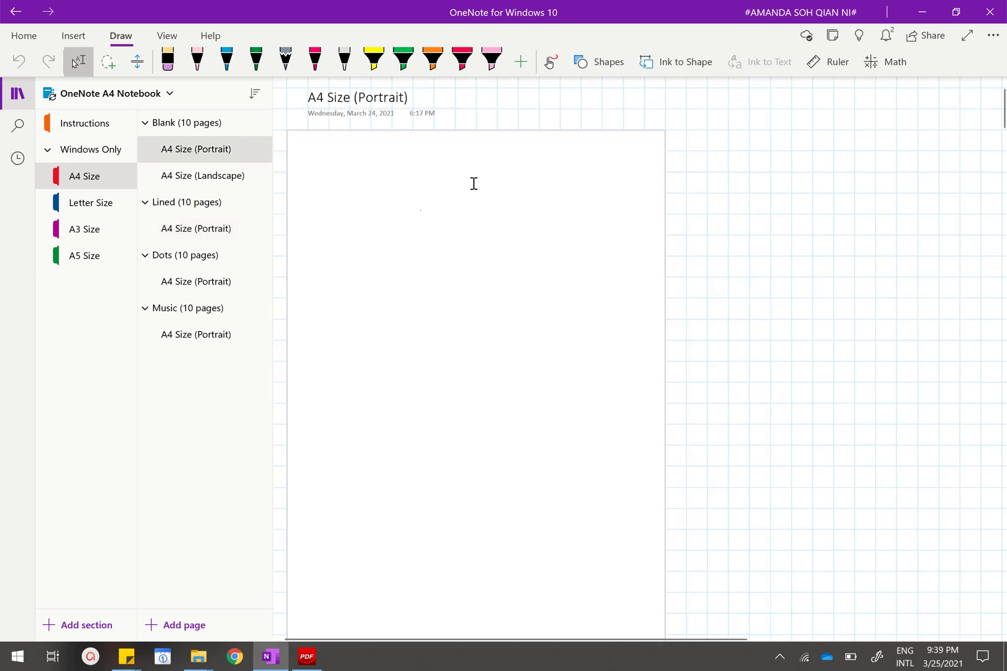
{"action": "left_click", "coordinate": [226, 60]}
{"action": "left_click", "coordinate": [77, 61]}
{"action": "left_click", "coordinate": [315, 167]}
{"action": "type", "text": "Today's notes...."}
- Draw a long wavy blue ink line down the page with Draw with Touch on
{"action": "left_click", "coordinate": [234, 67]}
{"action": "left_click", "coordinate": [550, 62]}
{"action": "mouse_move", "coordinate": [335, 211]}
{"action": "left_mouse_down"}
{"action": "mouse_move", "coordinate": [618, 241]}
{"action": "mouse_move", "coordinate": [450, 321]}
{"action": "mouse_move", "coordinate": [380, 400]}
{"action": "mouse_move", "coordinate": [590, 415]}
{"action": "mouse_move", "coordinate": [380, 524]}
{"action": "mouse_move", "coordinate": [578, 527]}
{"action": "mouse_move", "coordinate": [384, 576]}
{"action": "left_mouse_up"}
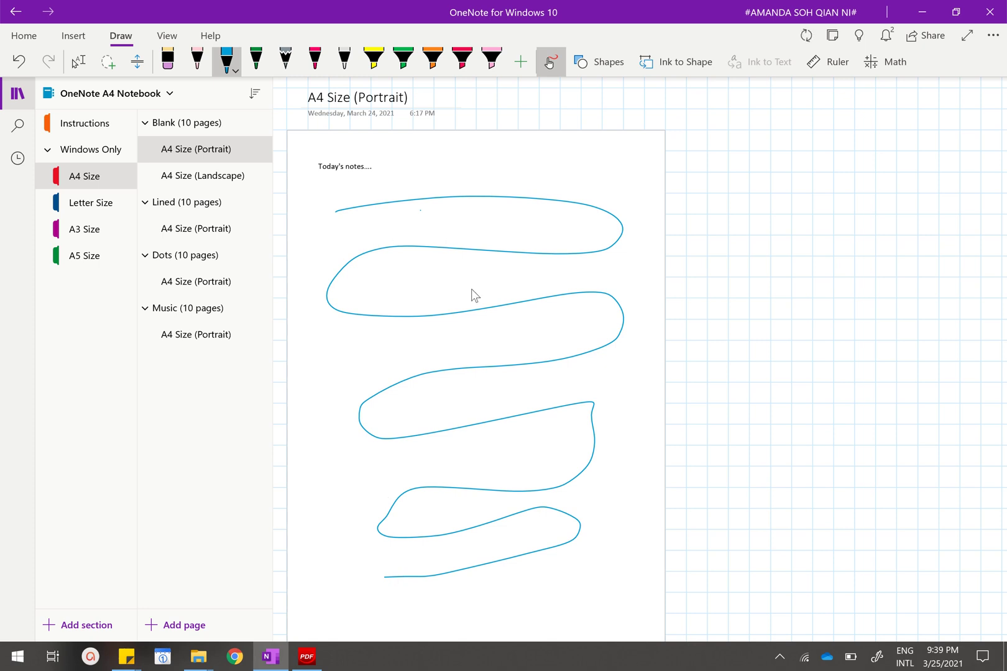
{"action": "scroll", "coordinate": [477, 291], "scroll_direction": "down", "scroll_amount": 2}
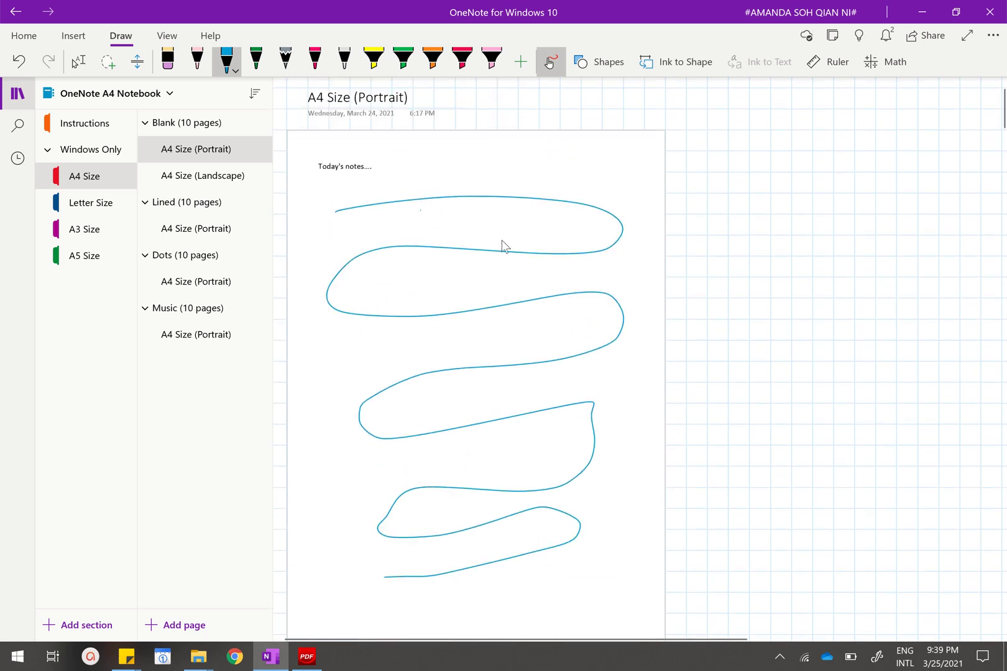
{"action": "scroll", "coordinate": [501, 240], "scroll_direction": "down", "scroll_amount": 3}
{"action": "scroll", "coordinate": [502, 240], "scroll_direction": "up", "scroll_amount": 3}
- Open the Print dialog for the current page and center it on screen
{"action": "left_click", "coordinate": [992, 37]}
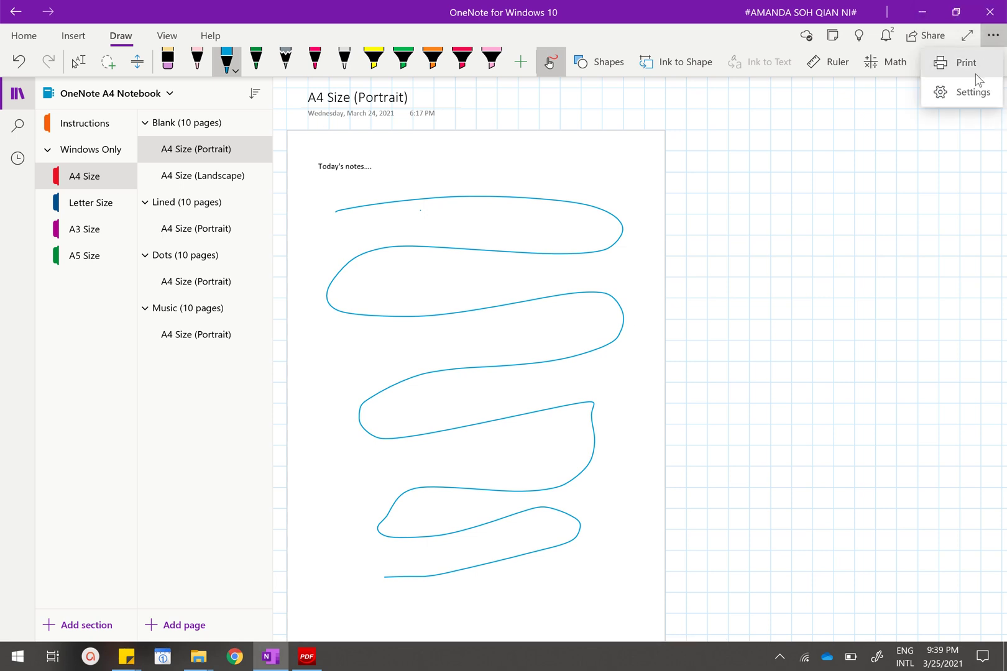
{"action": "left_click", "coordinate": [979, 69]}
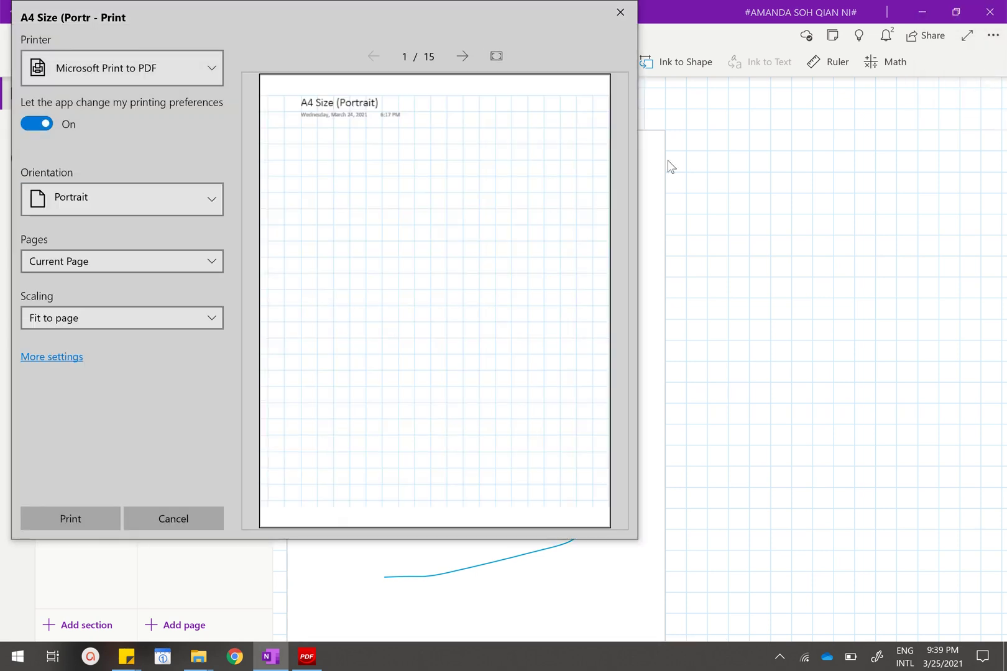
{"action": "left_click_drag", "start_coordinate": [485, 20], "coordinate": [632, 62]}
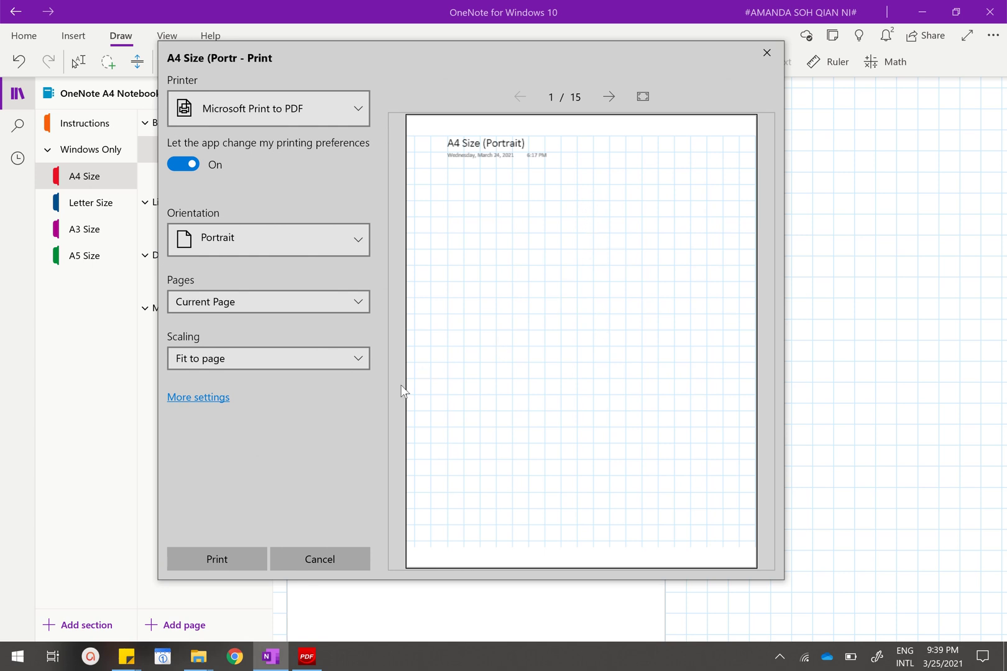
- Set the paper size to A4 under More settings and confirm
{"action": "left_click", "coordinate": [220, 401]}
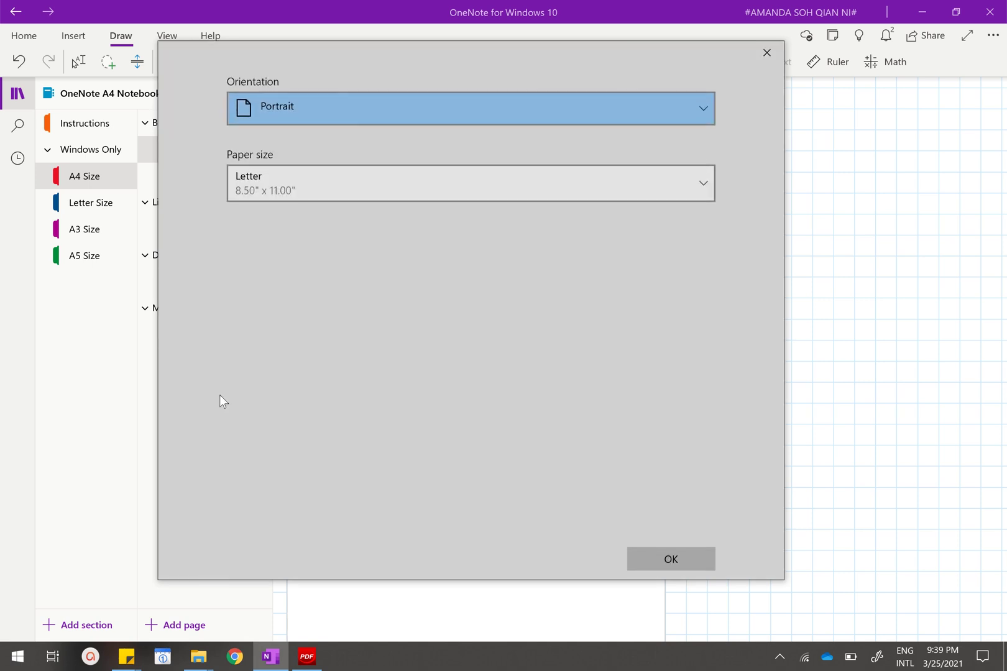
{"action": "left_click", "coordinate": [332, 180]}
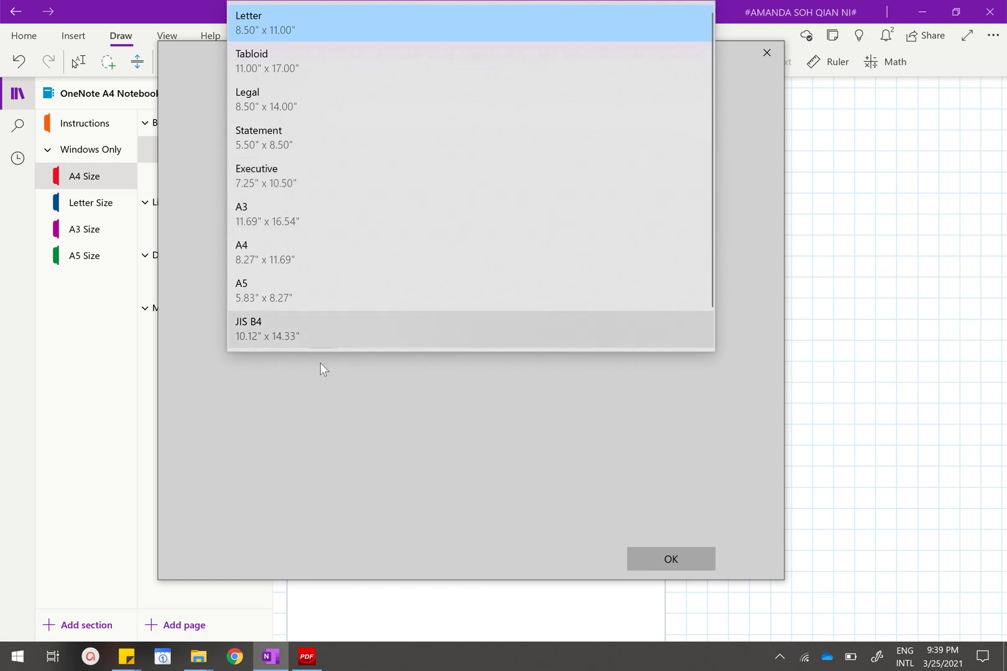
{"action": "left_click", "coordinate": [320, 363]}
{"action": "left_click", "coordinate": [349, 196]}
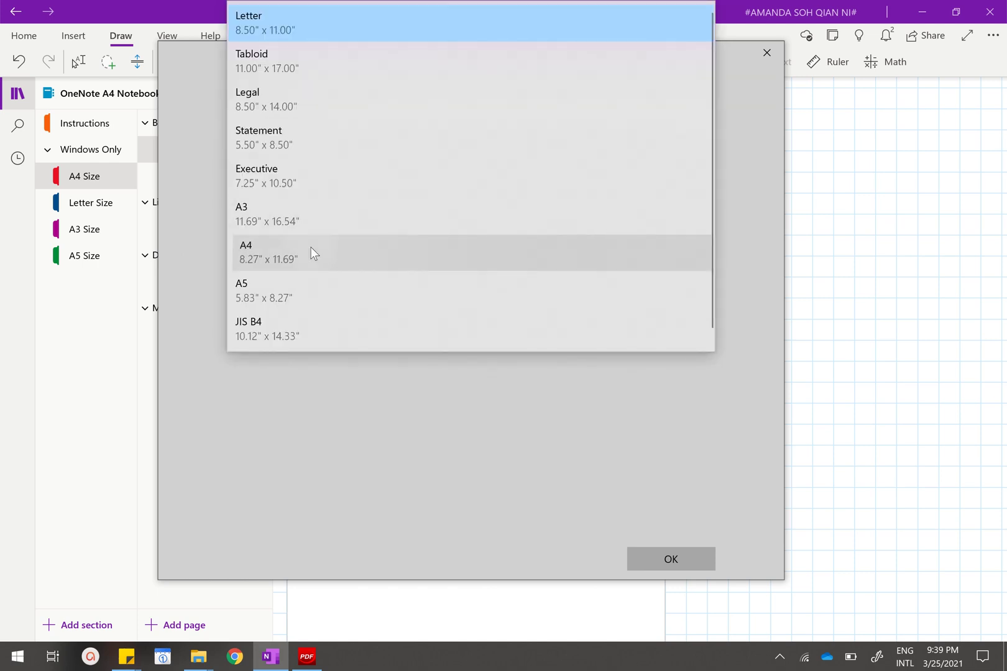
{"action": "left_click", "coordinate": [312, 251]}
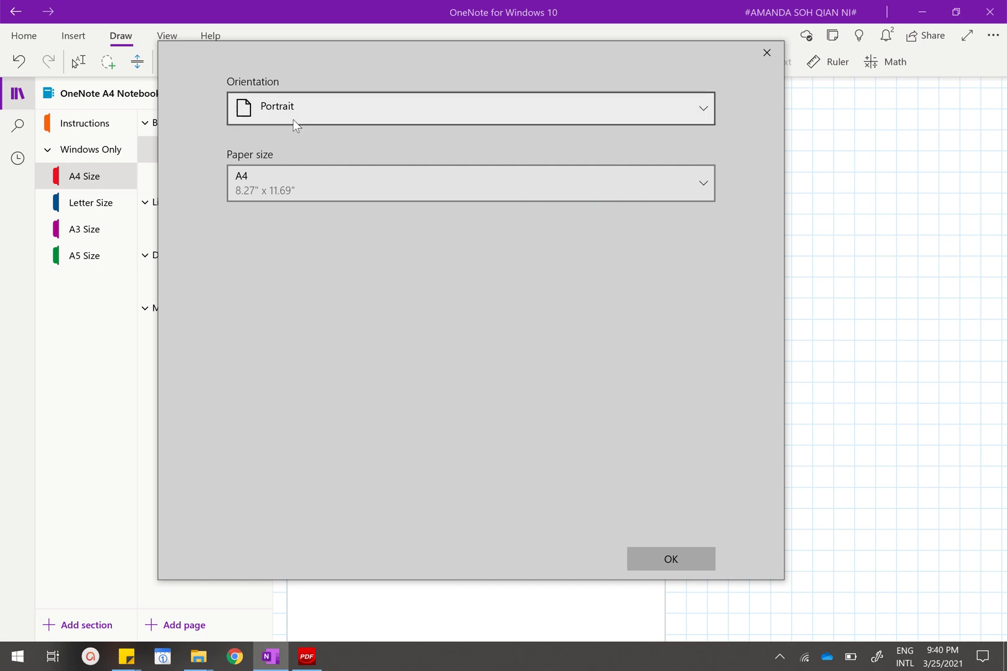
{"action": "left_click", "coordinate": [693, 556]}
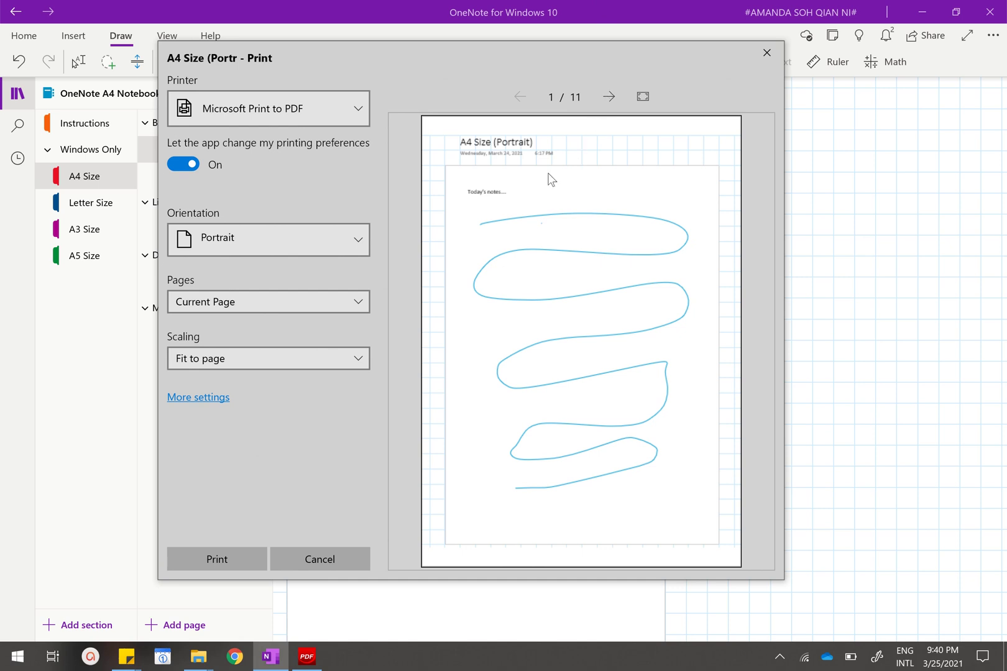
- Step through all 11 print preview pages and return to page 1
{"action": "left_click", "coordinate": [608, 97]}
{"action": "left_click", "coordinate": [519, 98]}
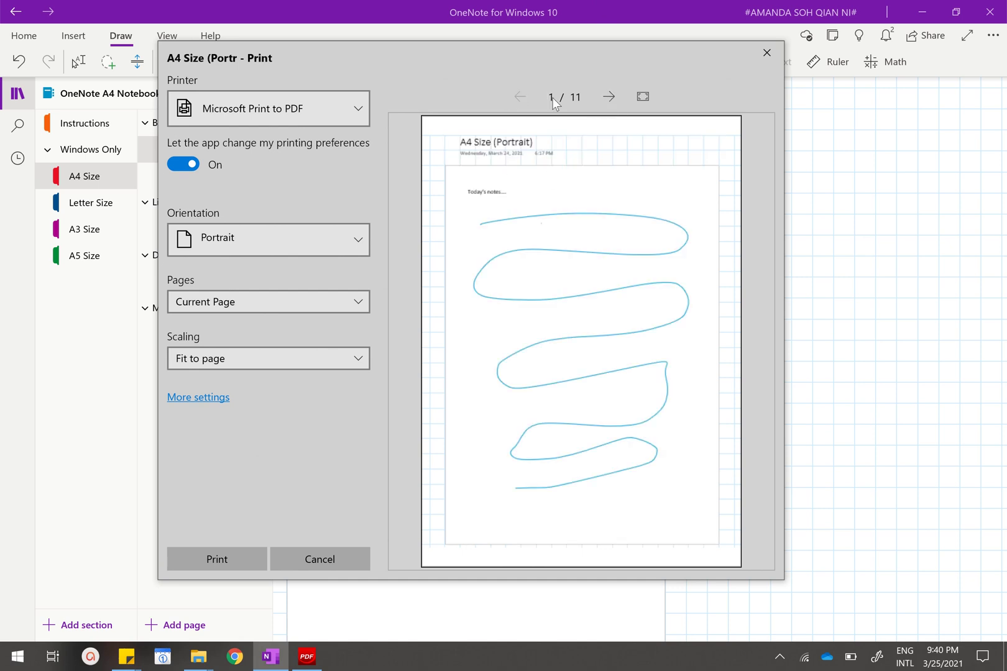
{"action": "left_click", "coordinate": [607, 98]}
{"action": "left_click", "coordinate": [607, 98]}
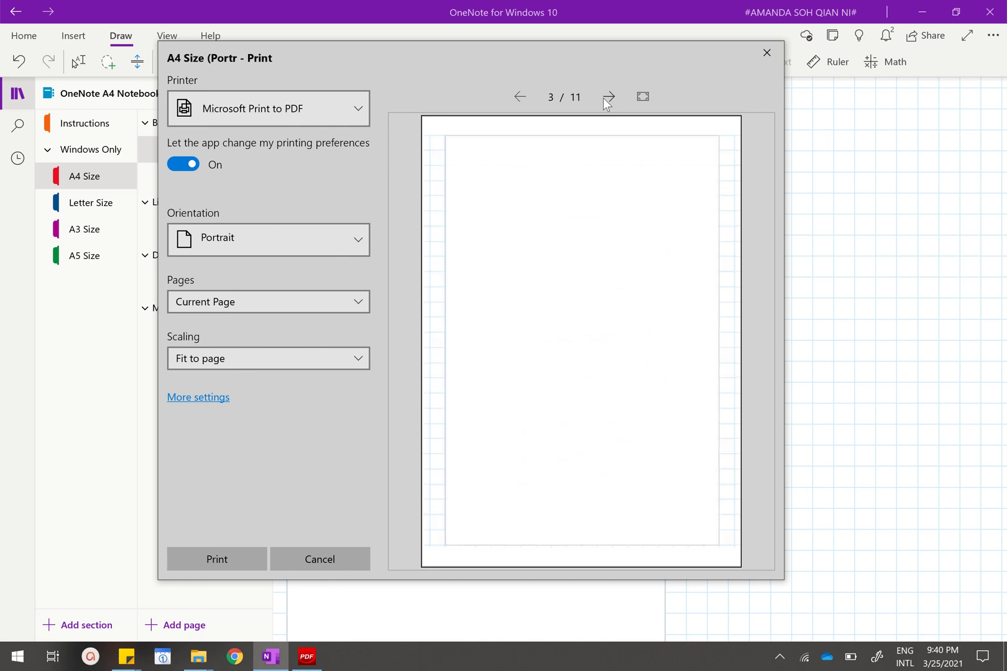
{"action": "left_click", "coordinate": [608, 98]}
{"action": "left_click", "coordinate": [608, 98]}
{"action": "left_click", "coordinate": [608, 97]}
{"action": "left_click", "coordinate": [609, 98]}
{"action": "left_click", "coordinate": [608, 98]}
{"action": "left_click", "coordinate": [609, 97]}
{"action": "left_click", "coordinate": [608, 98]}
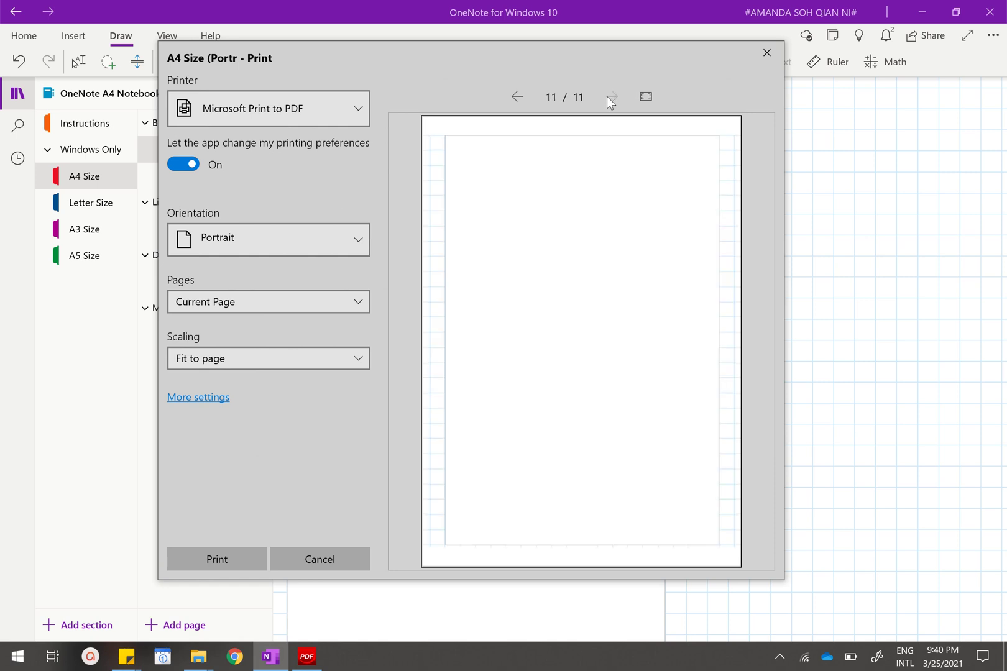
{"action": "left_click", "coordinate": [517, 97]}
{"action": "left_click", "coordinate": [517, 97]}
{"action": "left_click", "coordinate": [517, 97]}
{"action": "left_click", "coordinate": [517, 97]}
{"action": "left_click", "coordinate": [528, 97]}
{"action": "left_click", "coordinate": [528, 98]}
{"action": "left_click", "coordinate": [529, 98]}
{"action": "left_click", "coordinate": [528, 98]}
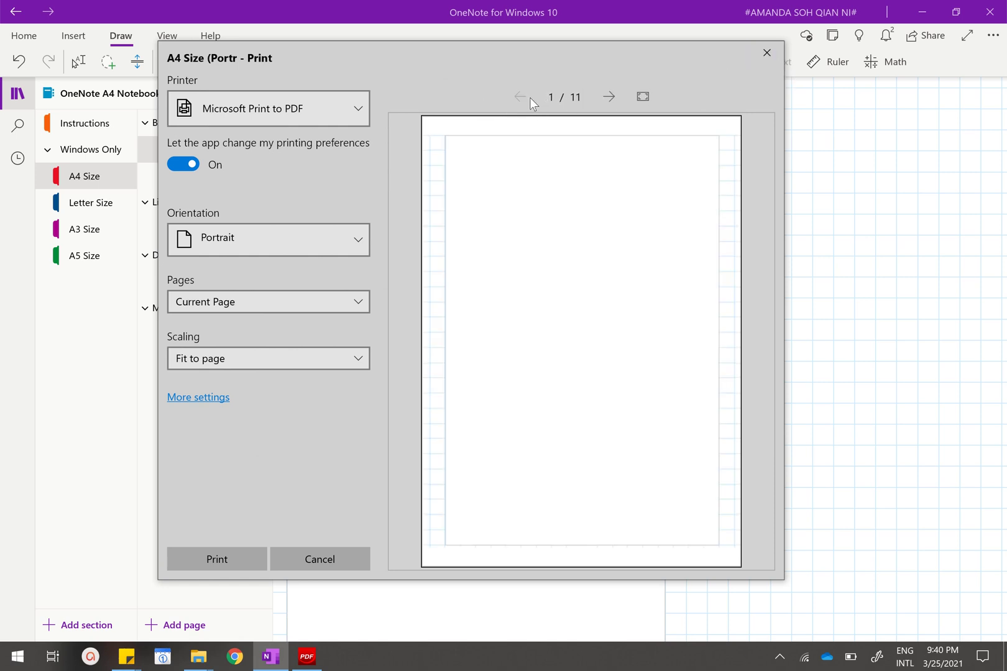
- Close the Print dialog without printing and scroll down the notebook page
{"action": "left_click", "coordinate": [765, 62]}
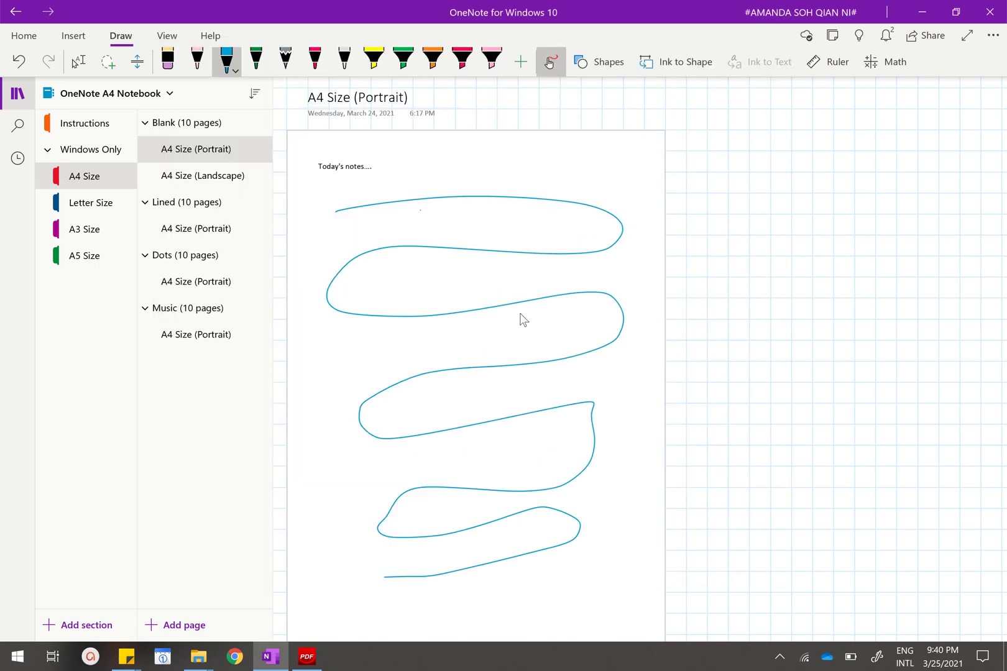
{"action": "scroll", "coordinate": [523, 320], "scroll_direction": "down", "scroll_amount": 10}
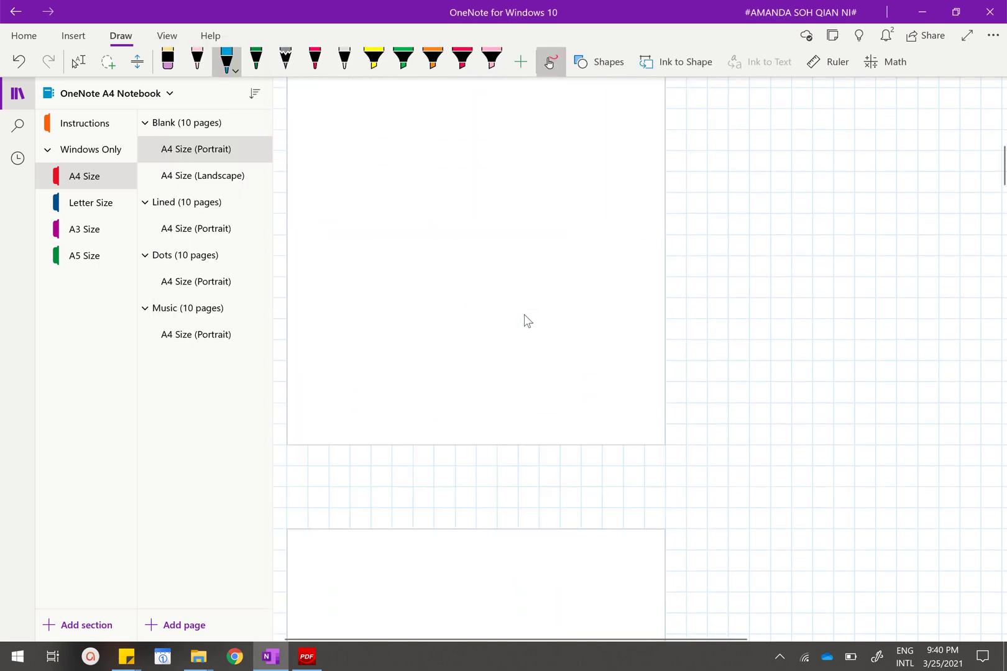
{"action": "scroll", "coordinate": [526, 321], "scroll_direction": "down", "scroll_amount": 10}
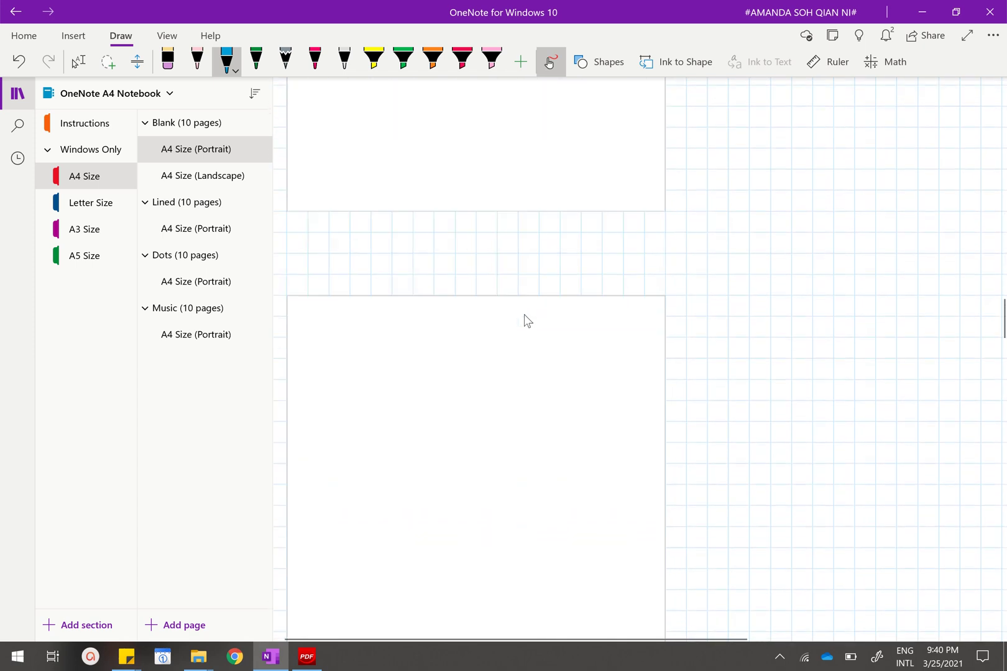
{"action": "left_click_drag", "start_coordinate": [999, 353], "coordinate": [999, 599]}
{"action": "scroll", "coordinate": [524, 401], "scroll_direction": "up", "scroll_amount": 8}
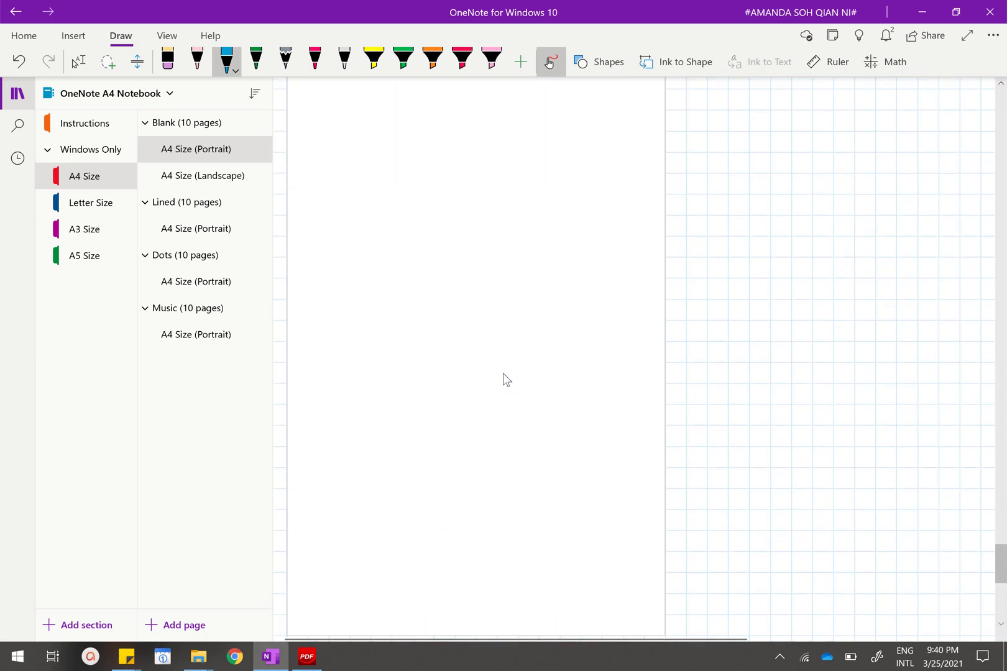
{"action": "left_click", "coordinate": [501, 369]}
{"action": "left_click", "coordinate": [367, 261]}
- Select the blank A4 sheet picture with Lasso Select, then deselect it
{"action": "left_click", "coordinate": [77, 61]}
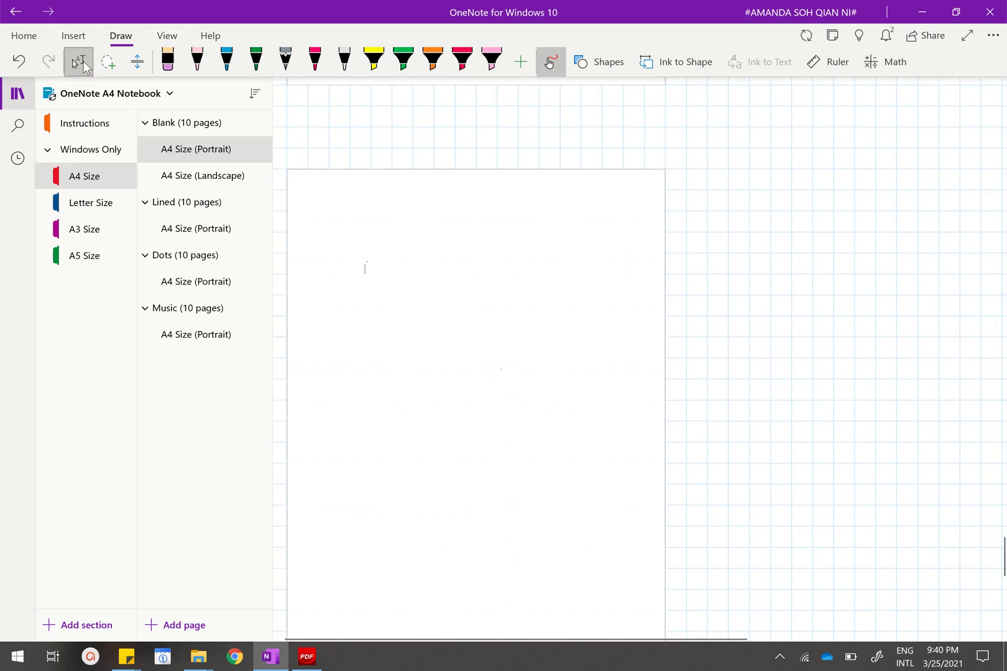
{"action": "left_click", "coordinate": [373, 298]}
{"action": "scroll", "coordinate": [463, 248], "scroll_direction": "up", "scroll_amount": 3}
{"action": "scroll", "coordinate": [462, 248], "scroll_direction": "down", "scroll_amount": 3}
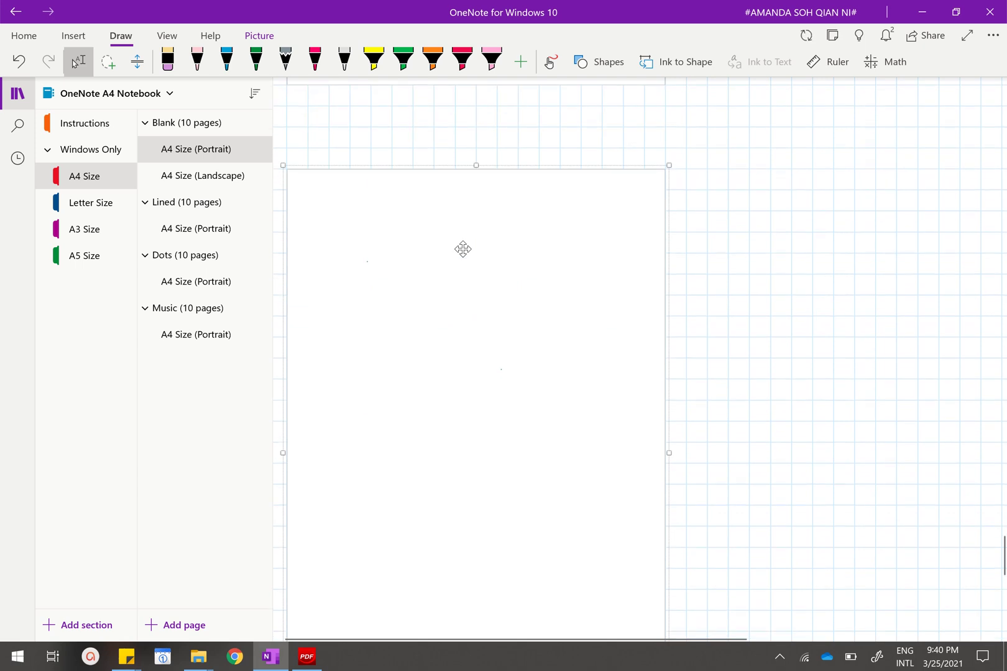
{"action": "scroll", "coordinate": [463, 249], "scroll_direction": "down", "scroll_amount": 2}
{"action": "scroll", "coordinate": [463, 248], "scroll_direction": "up", "scroll_amount": 2}
{"action": "scroll", "coordinate": [460, 252], "scroll_direction": "down", "scroll_amount": 4}
{"action": "left_click", "coordinate": [317, 286]}
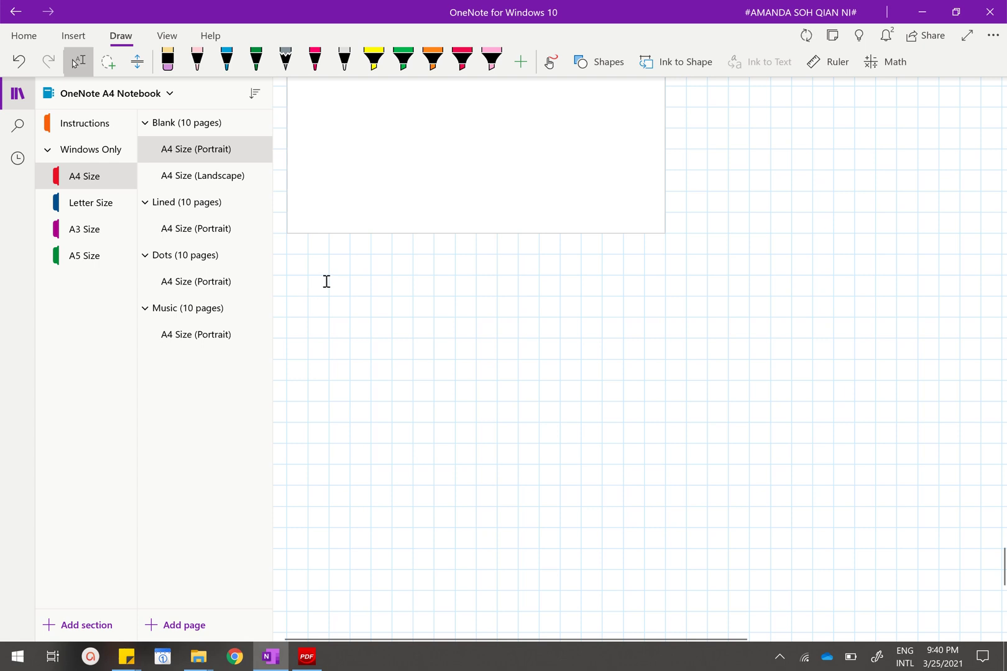
- Paste another blank A4 sheet picture and align it under the sheet above
{"action": "scroll", "coordinate": [336, 273], "scroll_direction": "down", "scroll_amount": 2}
{"action": "key", "text": "ctrl+v"}
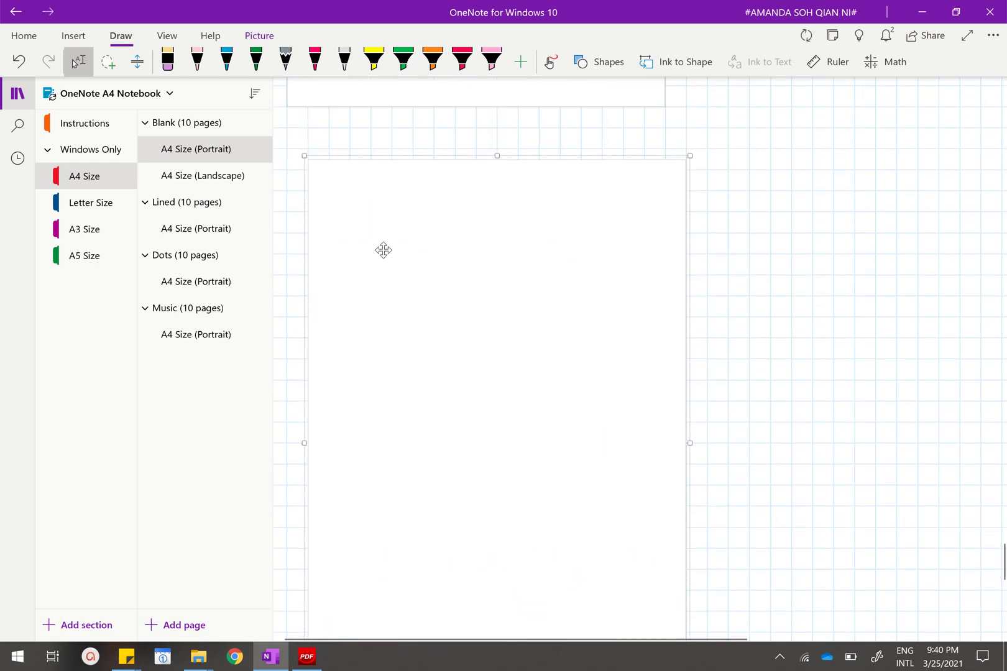
{"action": "left_click_drag", "start_coordinate": [380, 220], "coordinate": [355, 254]}
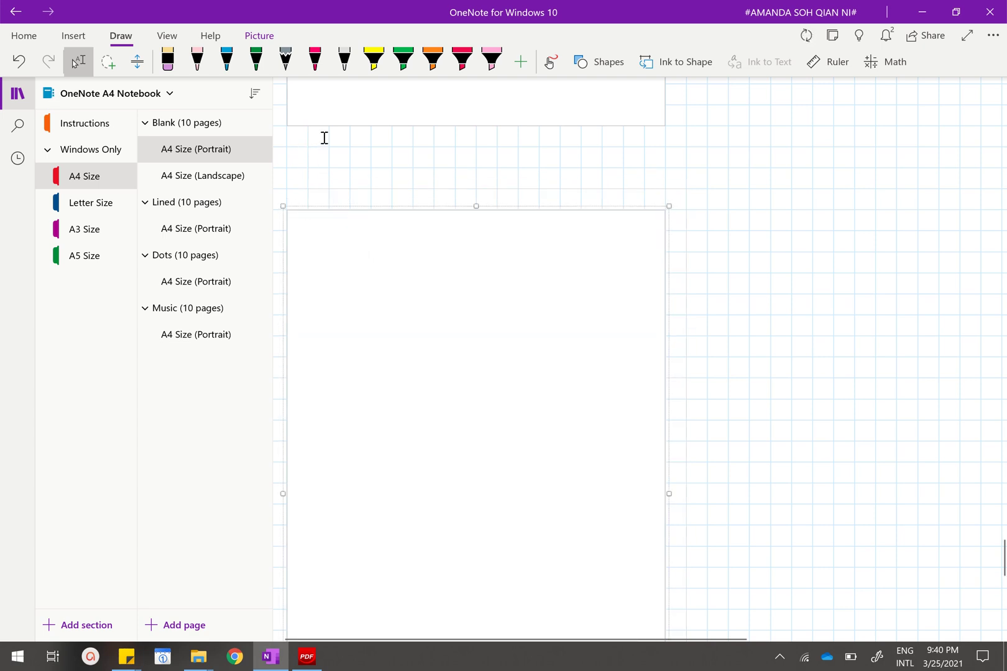
{"action": "scroll", "coordinate": [673, 198], "scroll_direction": "up", "scroll_amount": 5}
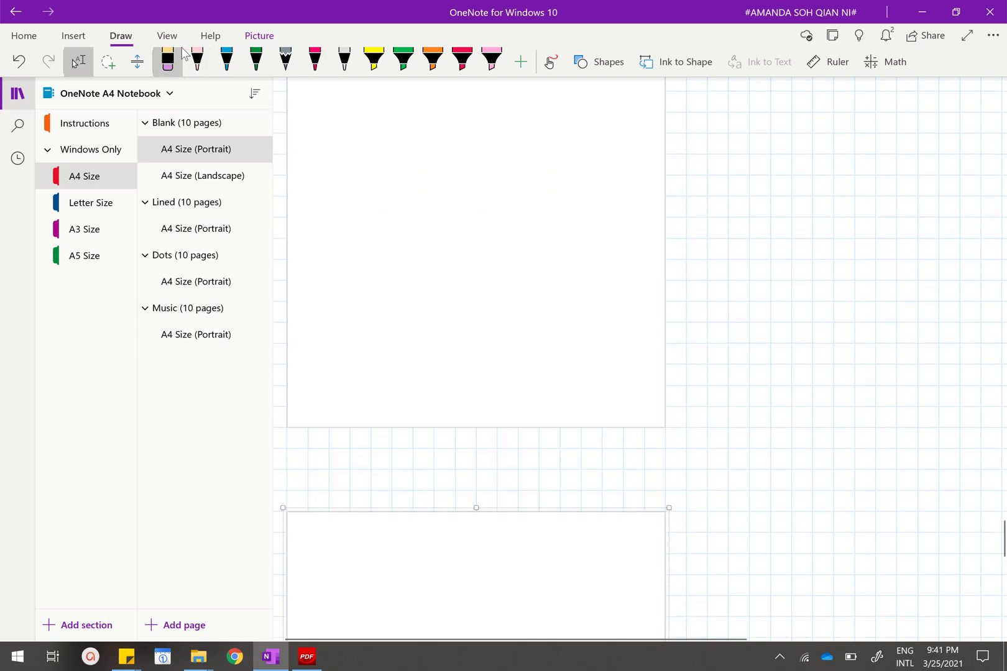
- Check View > Rule Lines without changing anything, then scroll to the top
{"action": "left_click", "coordinate": [167, 35]}
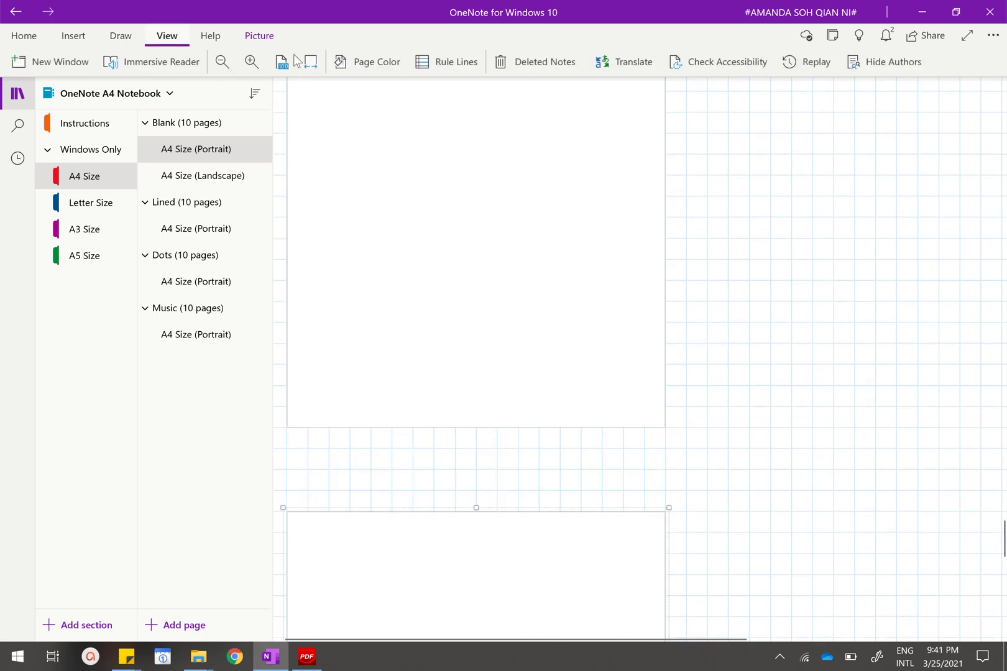
{"action": "left_click", "coordinate": [429, 68]}
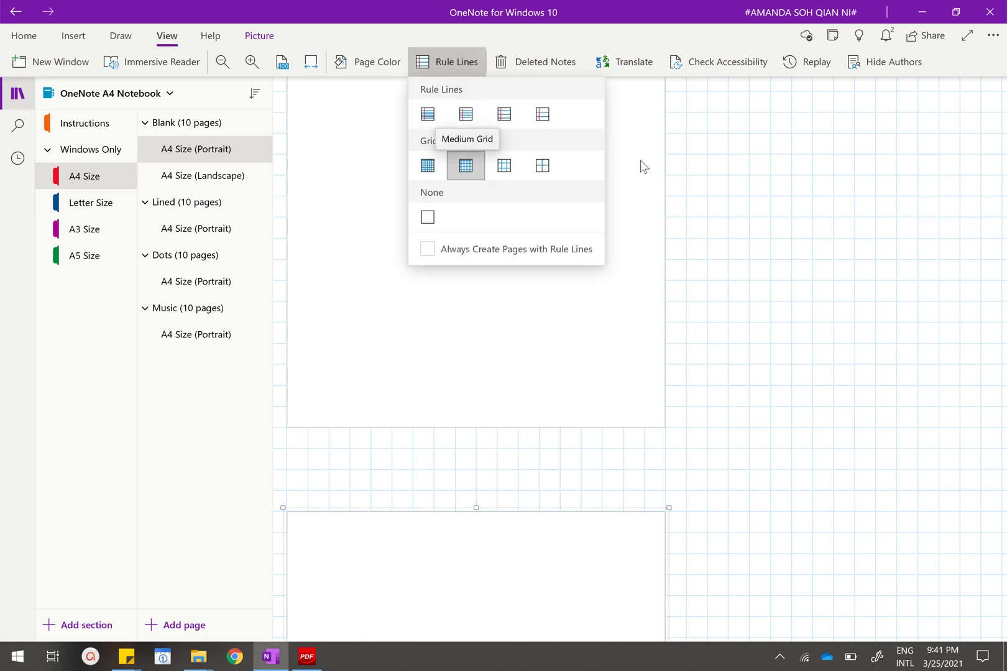
{"action": "left_click", "coordinate": [771, 211]}
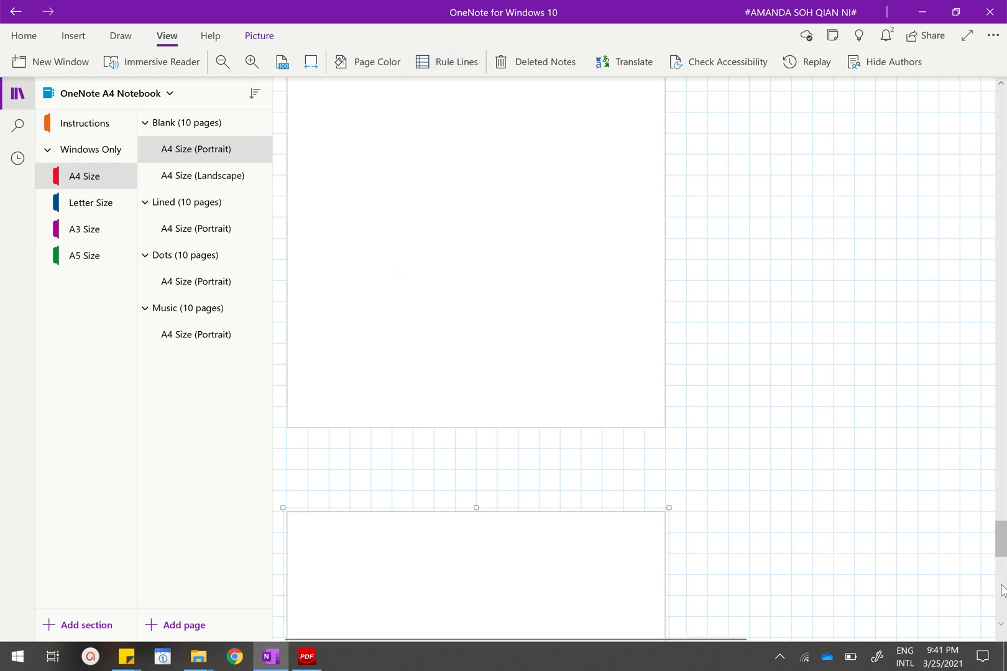
{"action": "left_click_drag", "start_coordinate": [1002, 538], "coordinate": [993, 111]}
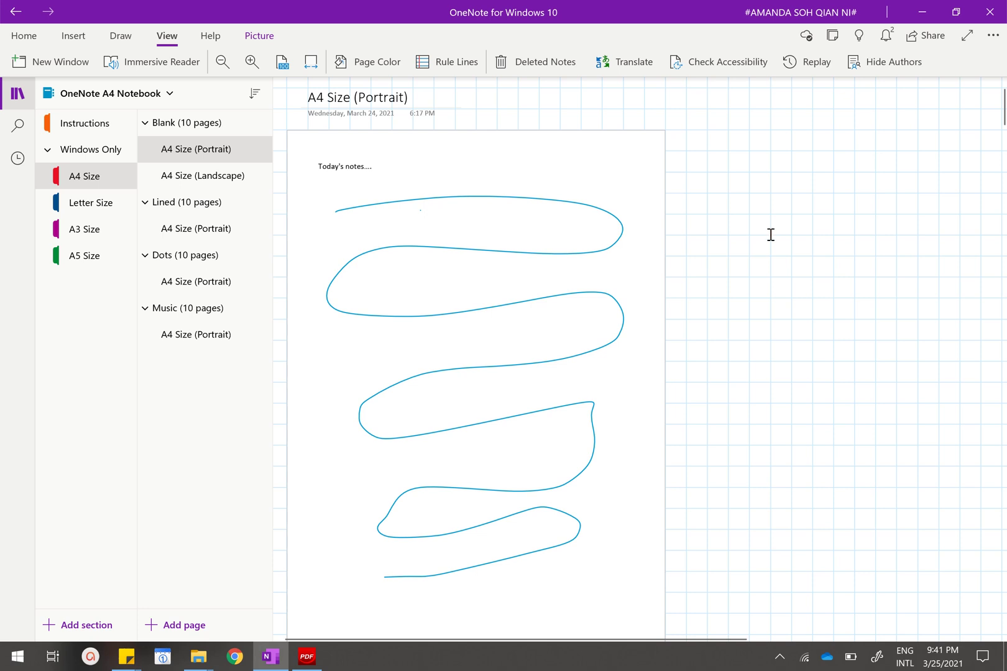
- Scroll the inked page down and back up, then open the More options (...) menu
{"action": "scroll", "coordinate": [741, 227], "scroll_direction": "down", "scroll_amount": 10}
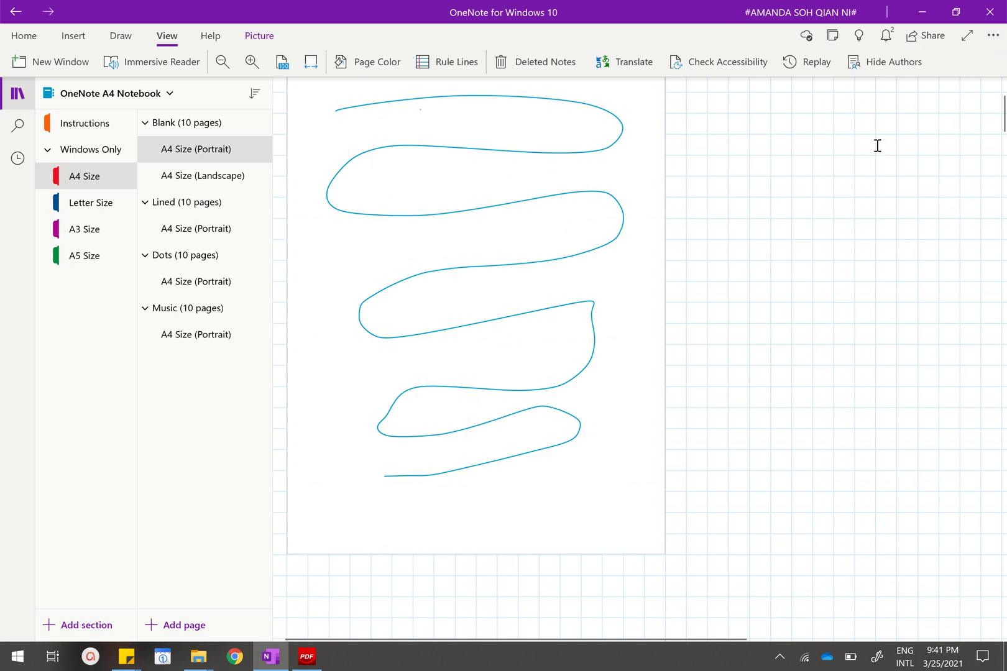
{"action": "scroll", "coordinate": [882, 139], "scroll_direction": "up", "scroll_amount": 2}
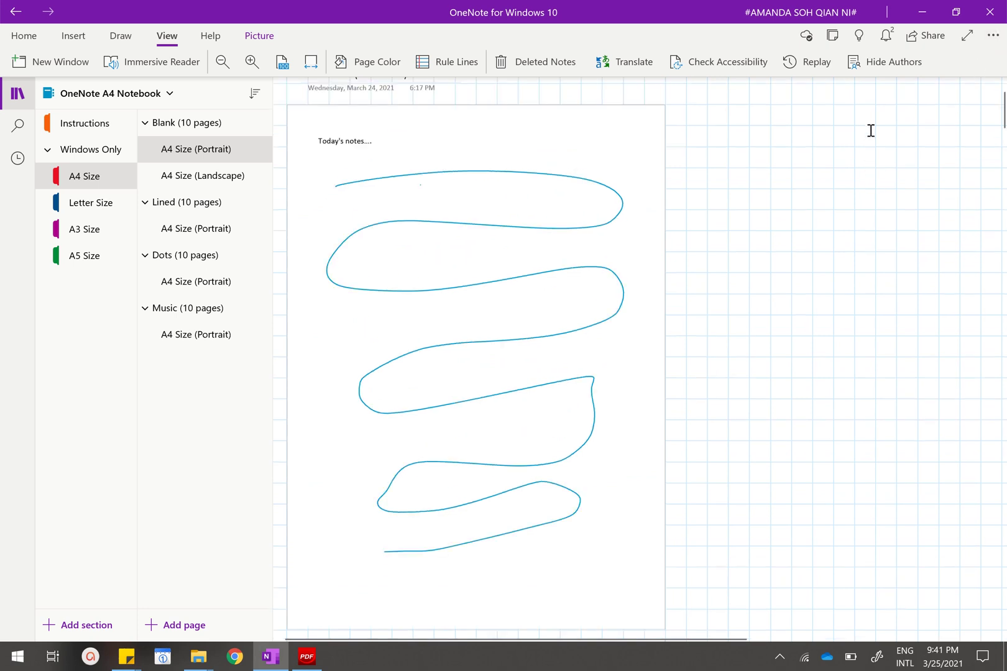
{"action": "left_click", "coordinate": [992, 35]}
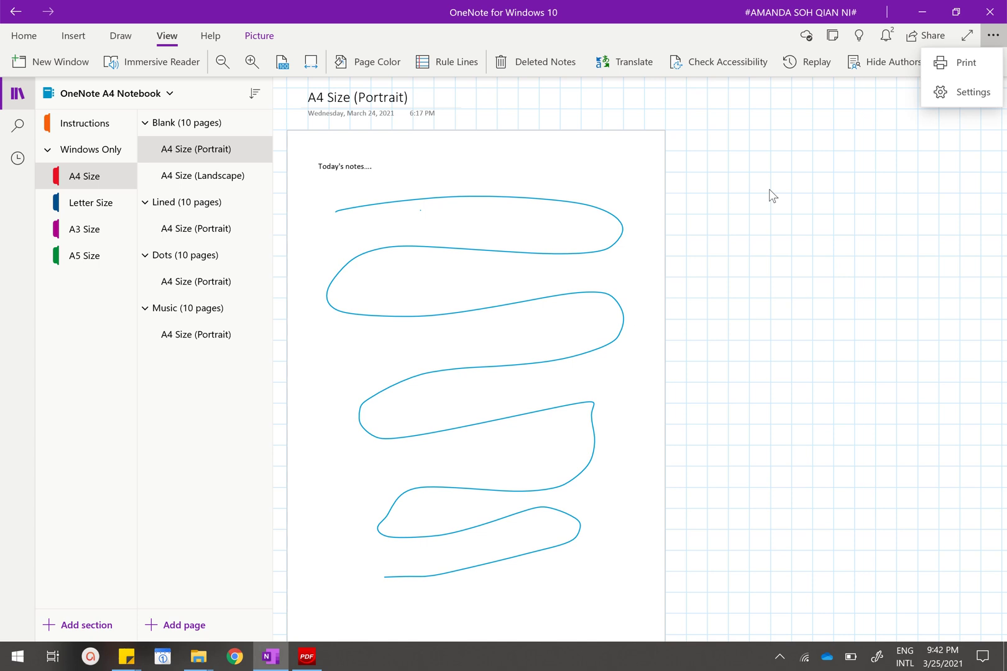
- Reopen the More options menu and start Print for this page
{"action": "left_click", "coordinate": [220, 187]}
{"action": "left_click", "coordinate": [226, 183]}
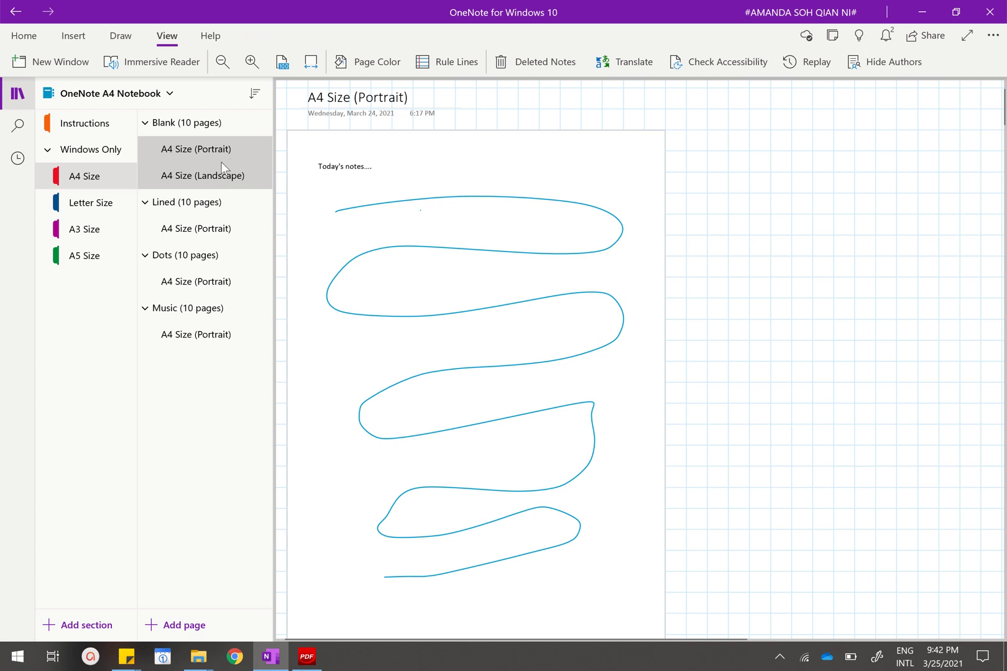
{"action": "left_click", "coordinate": [992, 35]}
{"action": "left_click", "coordinate": [975, 66]}
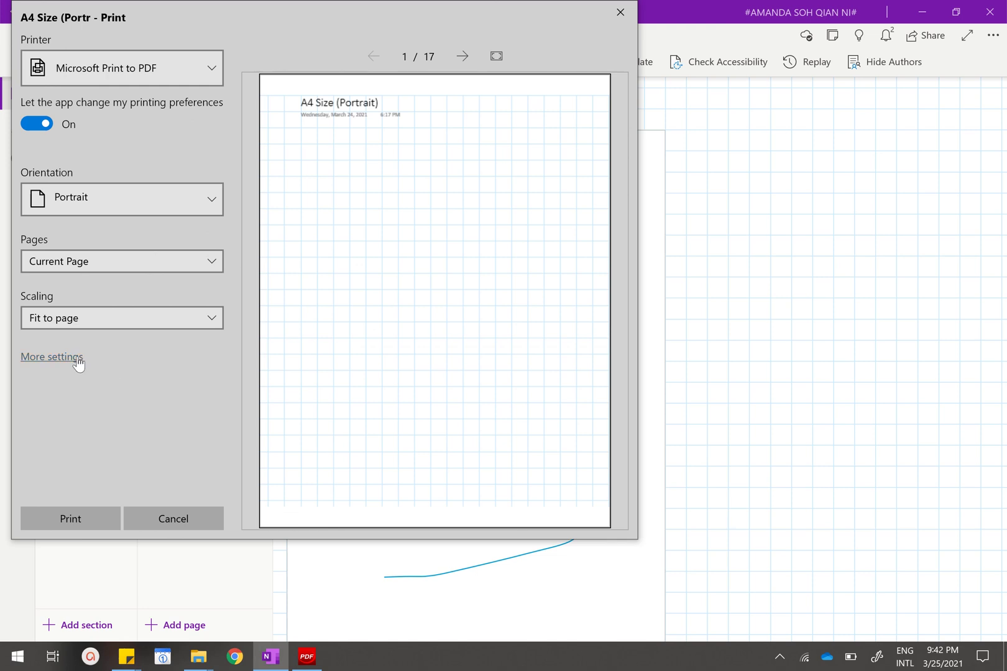
- Keep Portrait orientation in page setup, then close Print without printing
{"action": "left_click", "coordinate": [51, 356]}
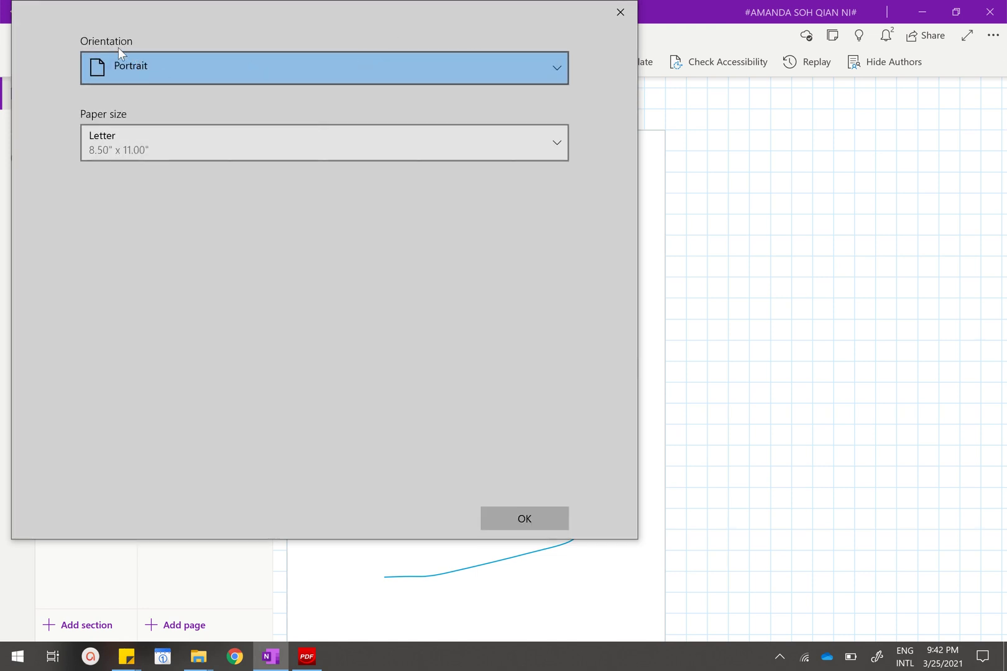
{"action": "left_click", "coordinate": [153, 65]}
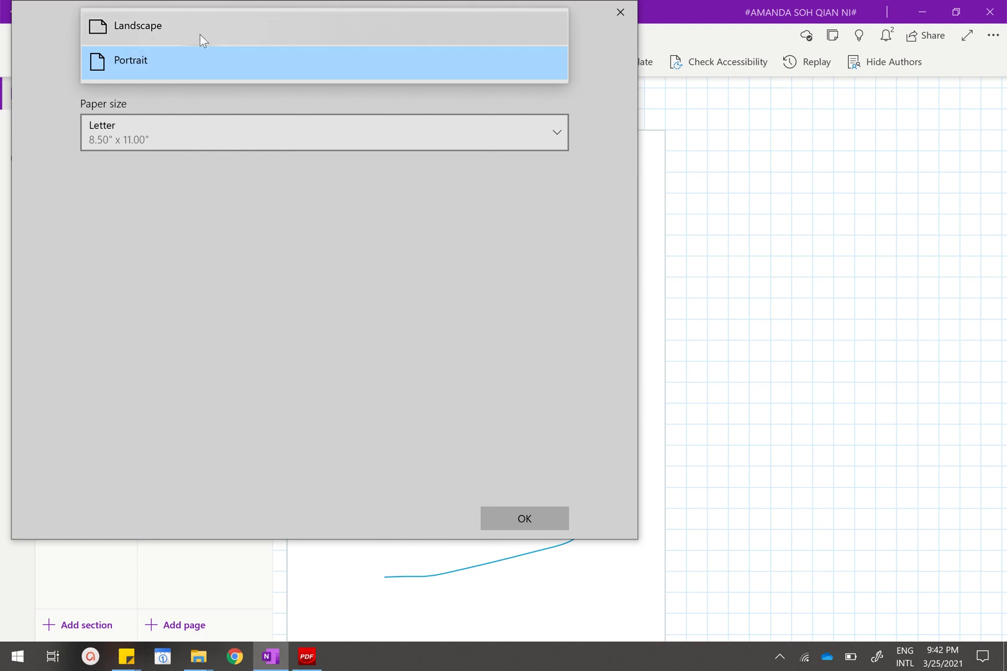
{"action": "left_click", "coordinate": [182, 173]}
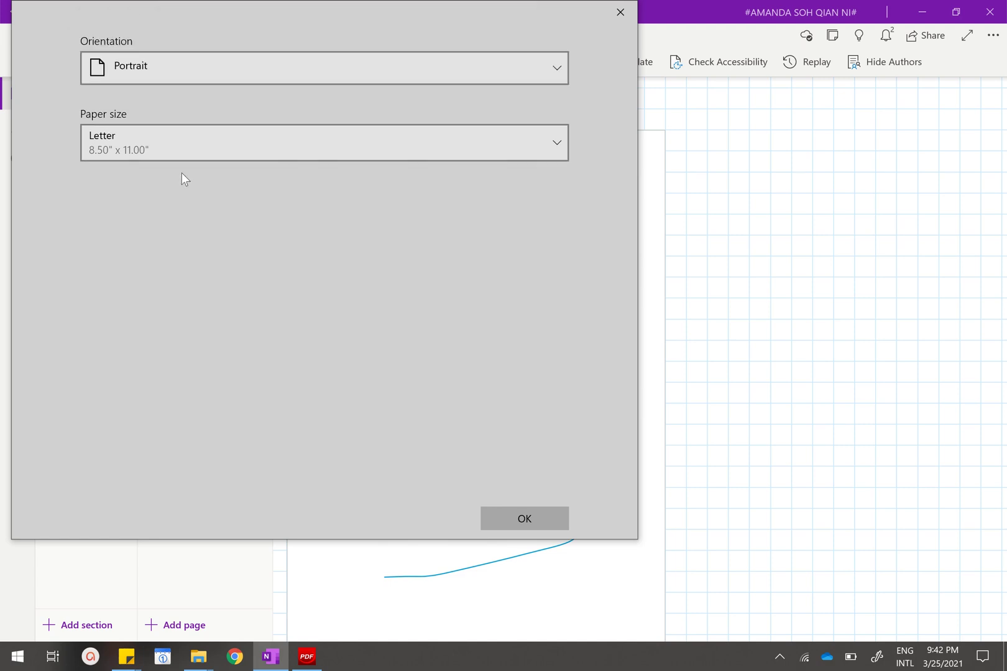
{"action": "left_click", "coordinate": [489, 521]}
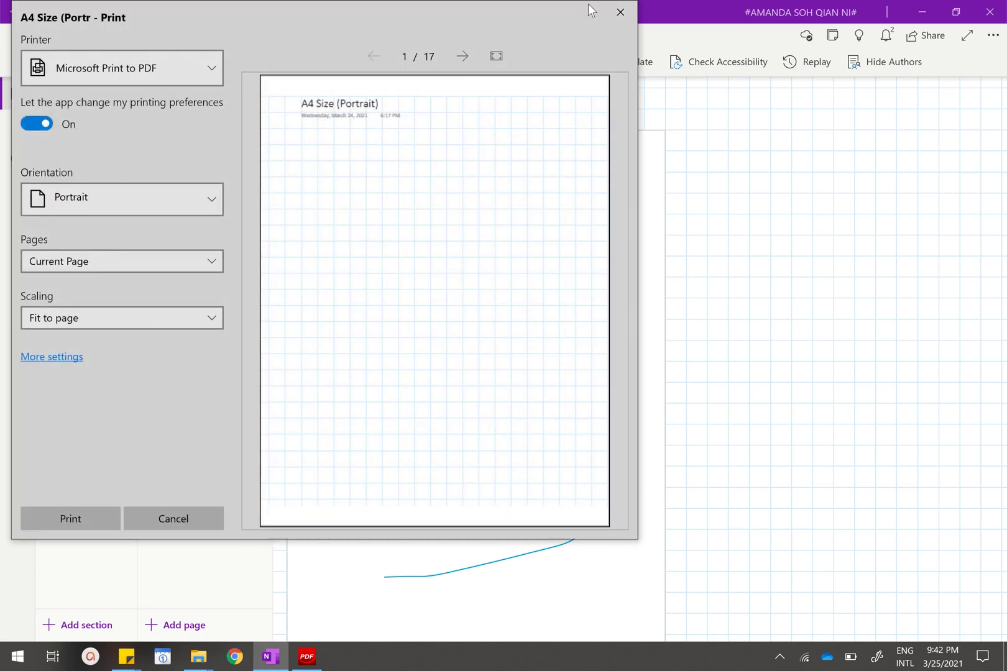
{"action": "left_click", "coordinate": [609, 13]}
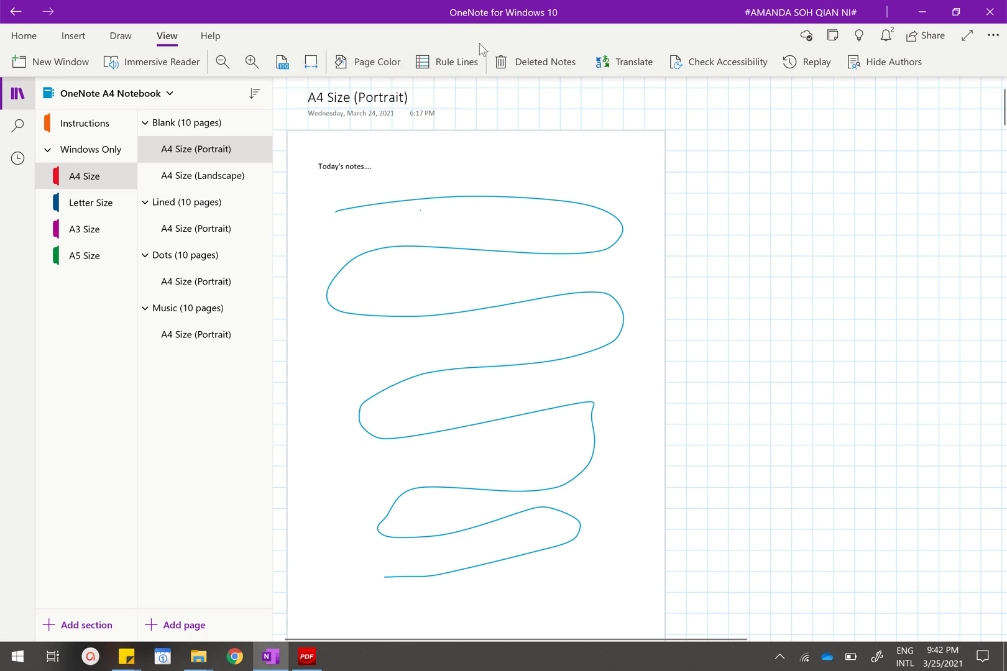
- Clear the page's grid lines, then apply Medium Grid rule lines across the A4 page
{"action": "left_click", "coordinate": [467, 59]}
{"action": "left_click", "coordinate": [428, 217]}
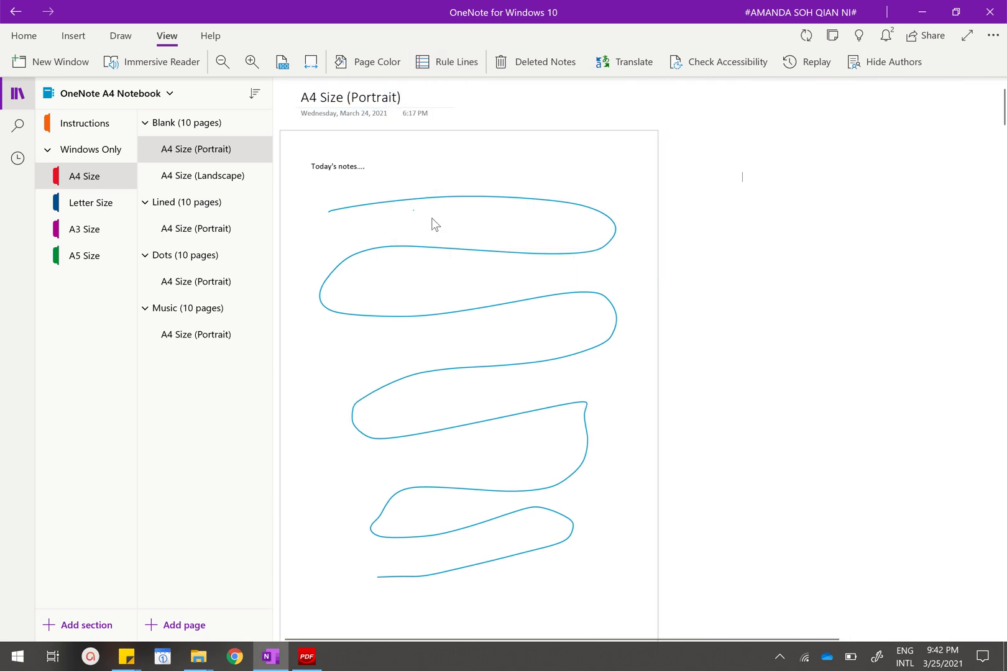
{"action": "left_click", "coordinate": [461, 59]}
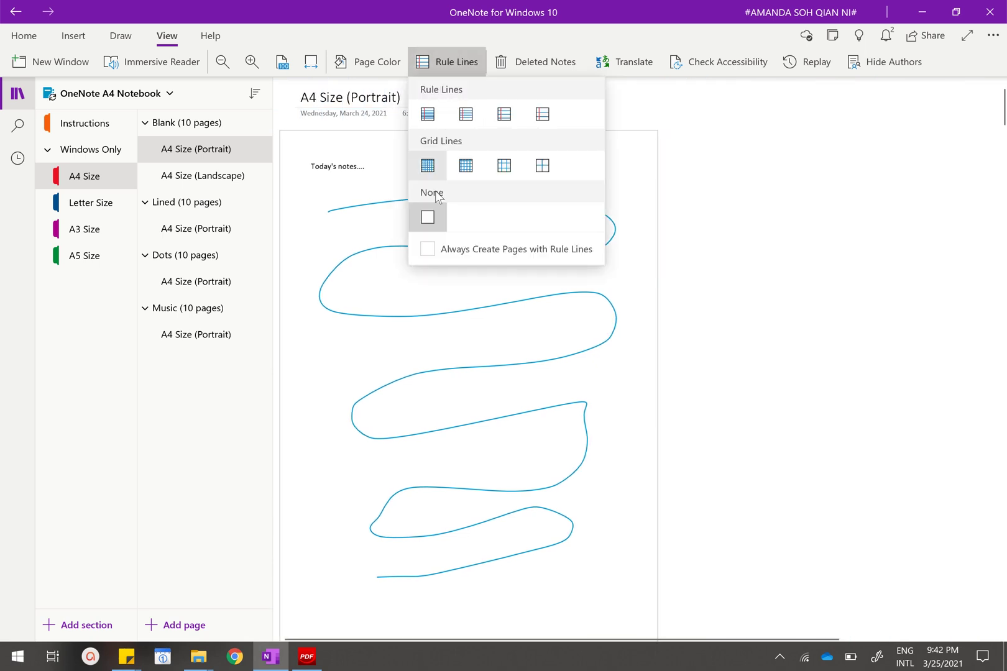
{"action": "left_click", "coordinate": [465, 166]}
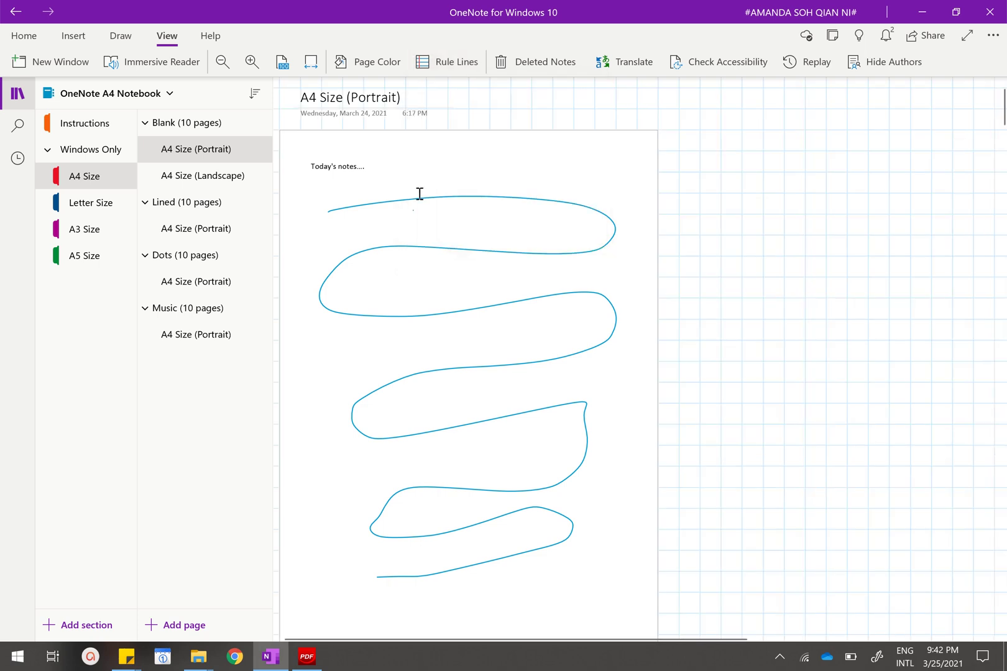
- Open the Instructions section's READ THIS page and scroll through it
{"action": "left_click", "coordinate": [108, 132]}
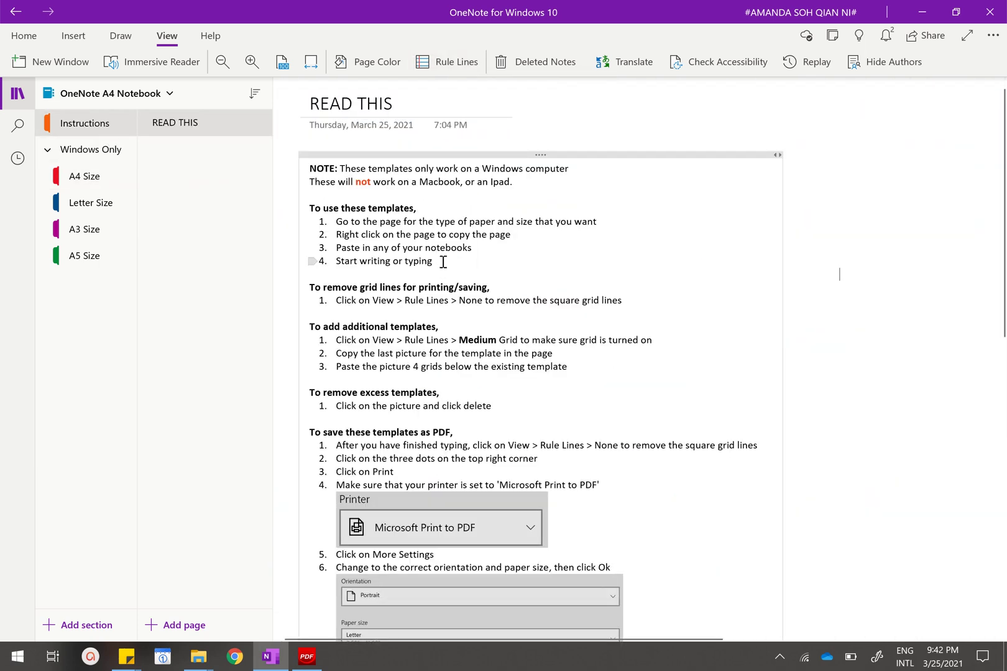
{"action": "scroll", "coordinate": [443, 262], "scroll_direction": "down", "scroll_amount": 2}
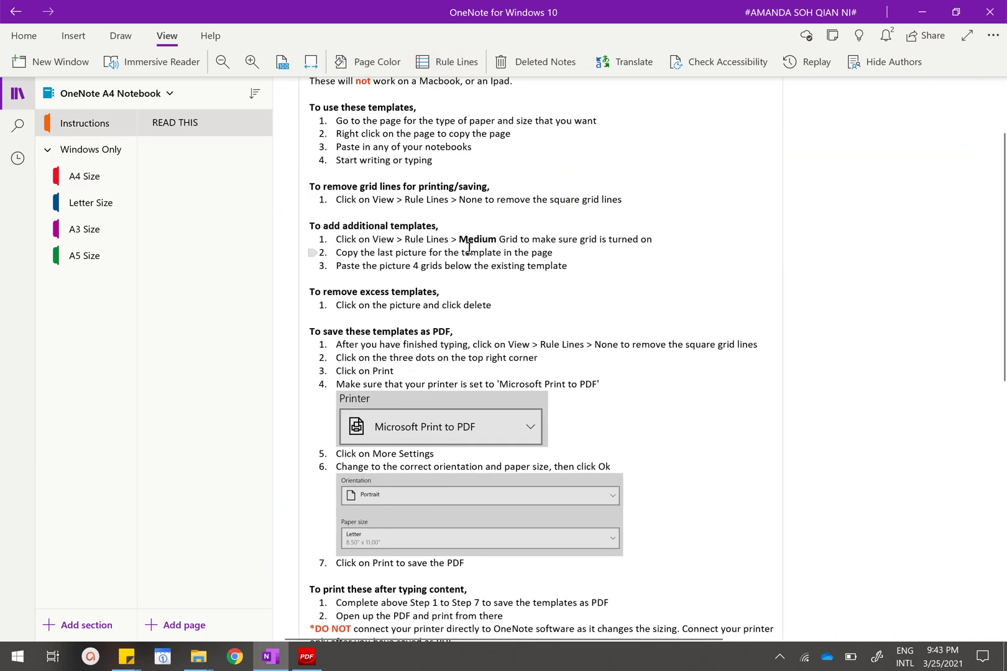
{"action": "scroll", "coordinate": [473, 244], "scroll_direction": "up", "scroll_amount": 2}
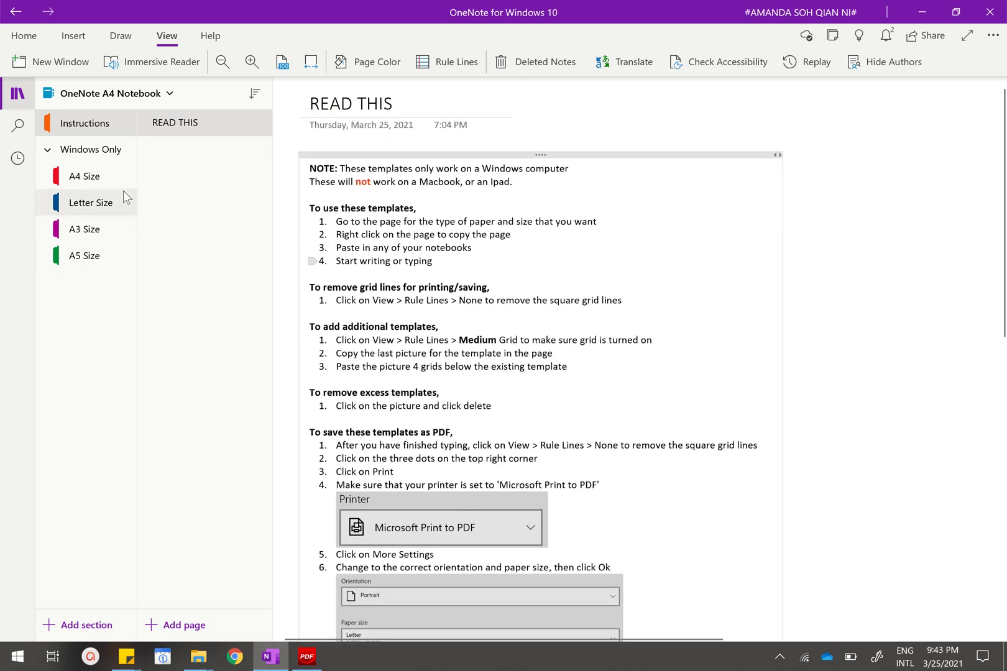
- Return to the A4 Size section's page and scroll over the inked drawing
{"action": "left_click", "coordinate": [95, 180]}
{"action": "scroll", "coordinate": [366, 289], "scroll_direction": "down", "scroll_amount": 6}
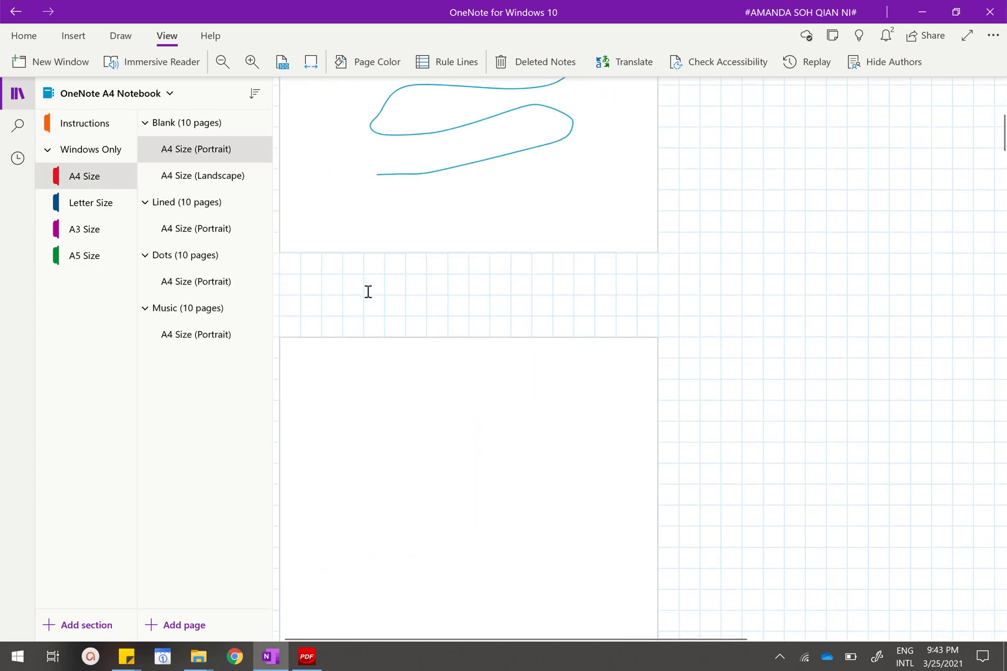
{"action": "scroll", "coordinate": [366, 291], "scroll_direction": "up", "scroll_amount": 5}
{"action": "scroll", "coordinate": [368, 291], "scroll_direction": "down", "scroll_amount": 4}
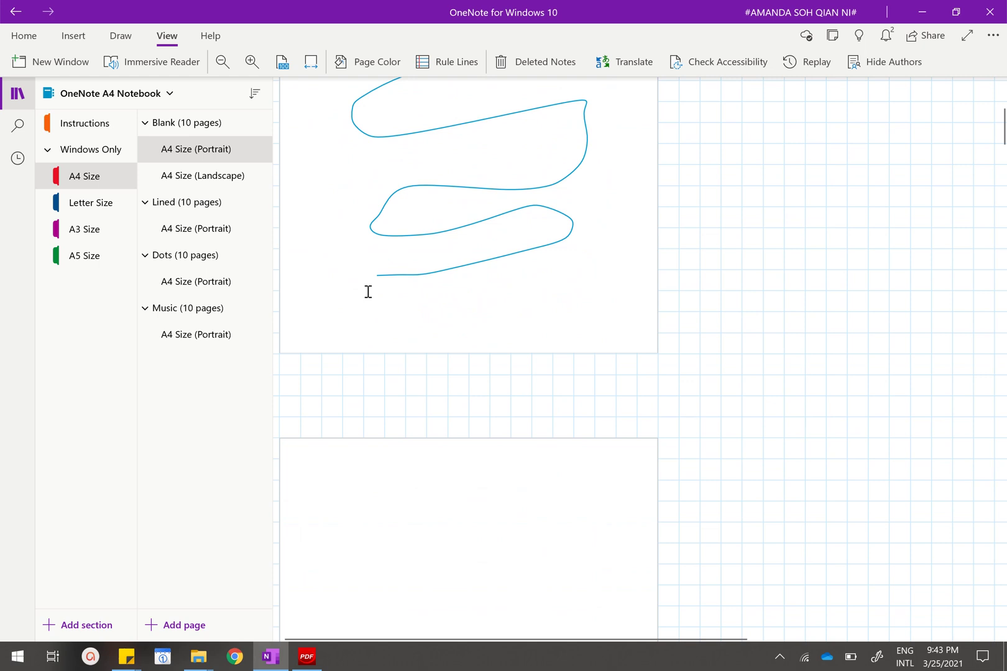
{"action": "scroll", "coordinate": [368, 291], "scroll_direction": "up", "scroll_amount": 2}
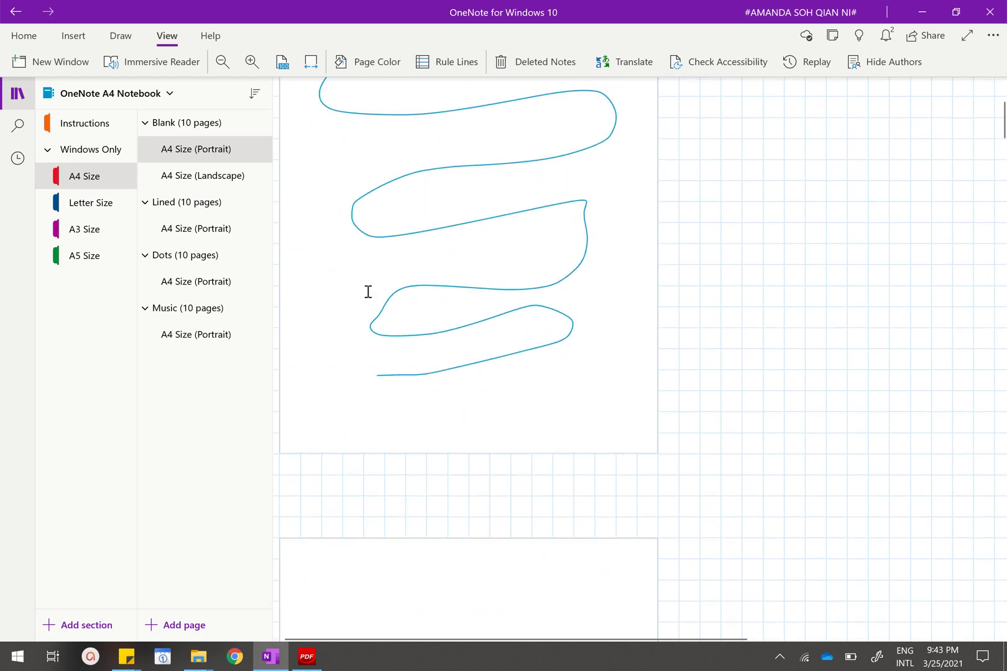
{"action": "scroll", "coordinate": [367, 291], "scroll_direction": "down", "scroll_amount": 4}
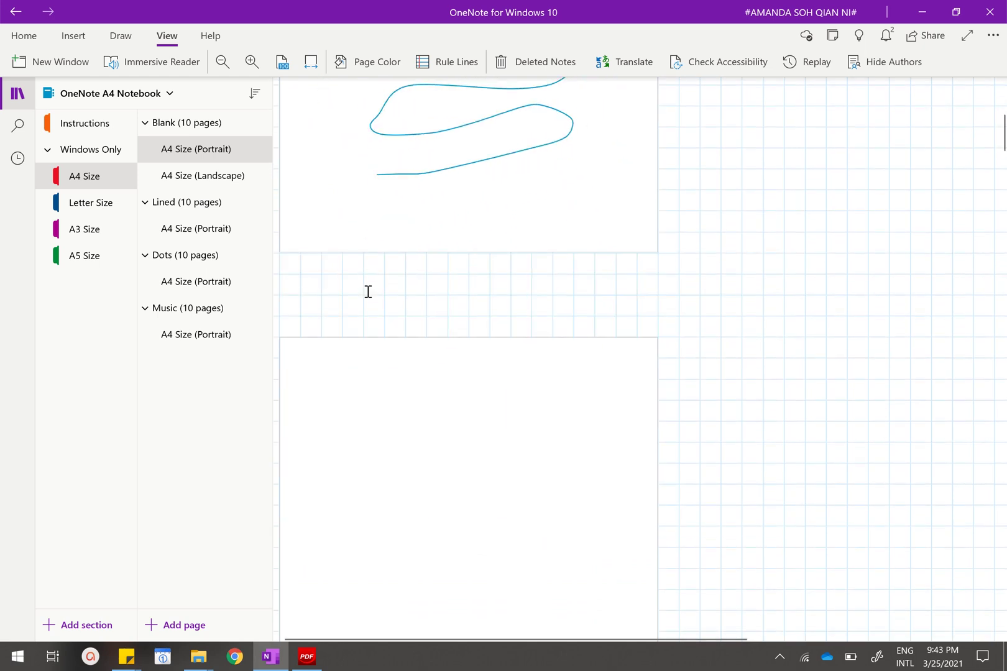
- Delete the blank page image below the drawing, then undo to restore it
{"action": "left_click", "coordinate": [384, 371]}
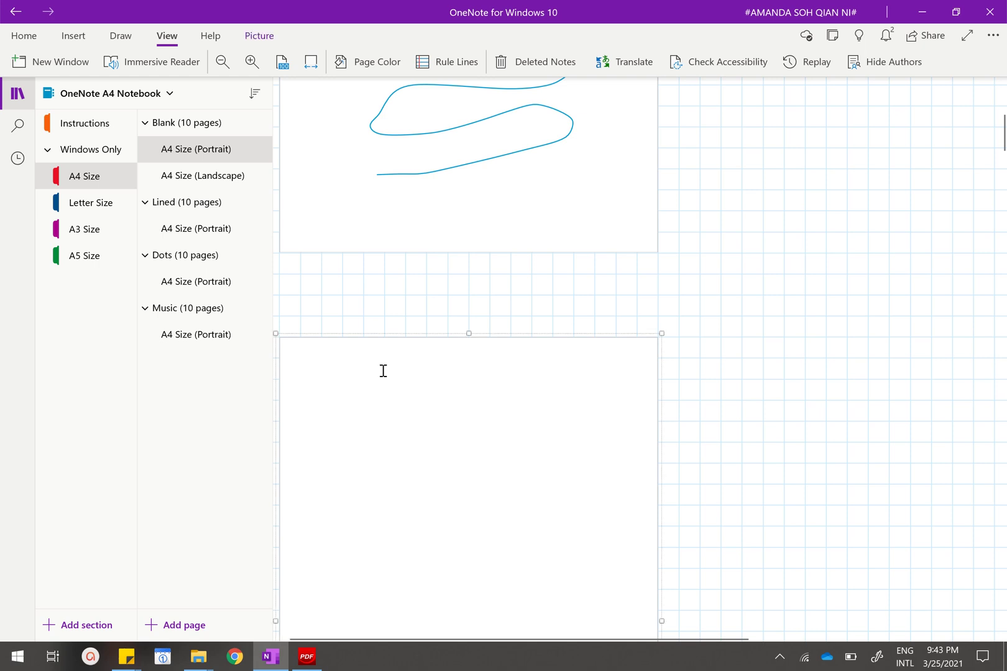
{"action": "key", "text": "Delete"}
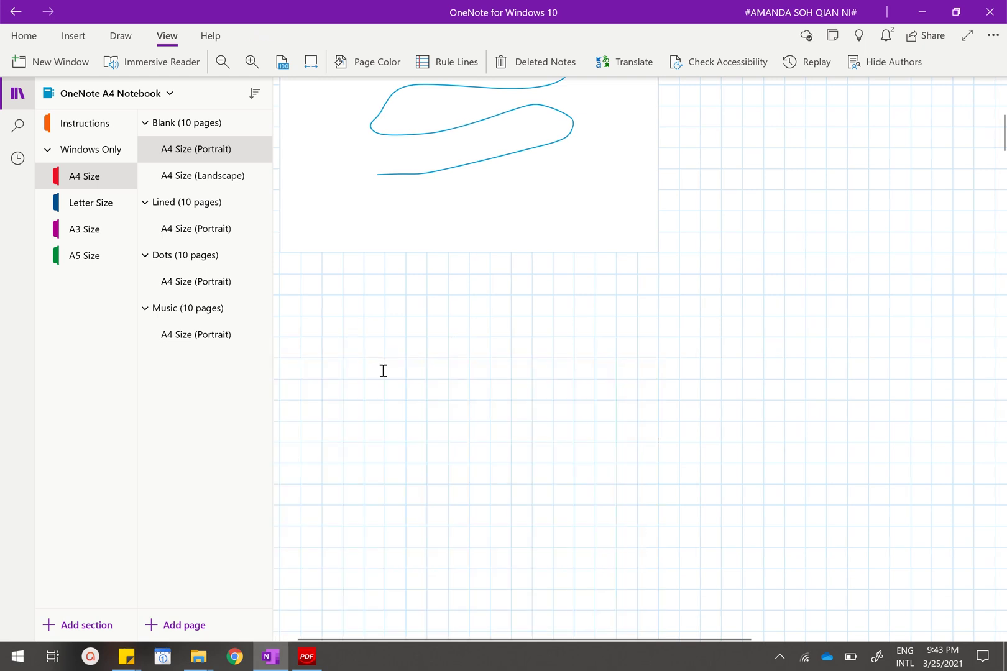
{"action": "key", "text": "ctrl+z"}
{"action": "scroll", "coordinate": [683, 201], "scroll_direction": "up", "scroll_amount": 5}
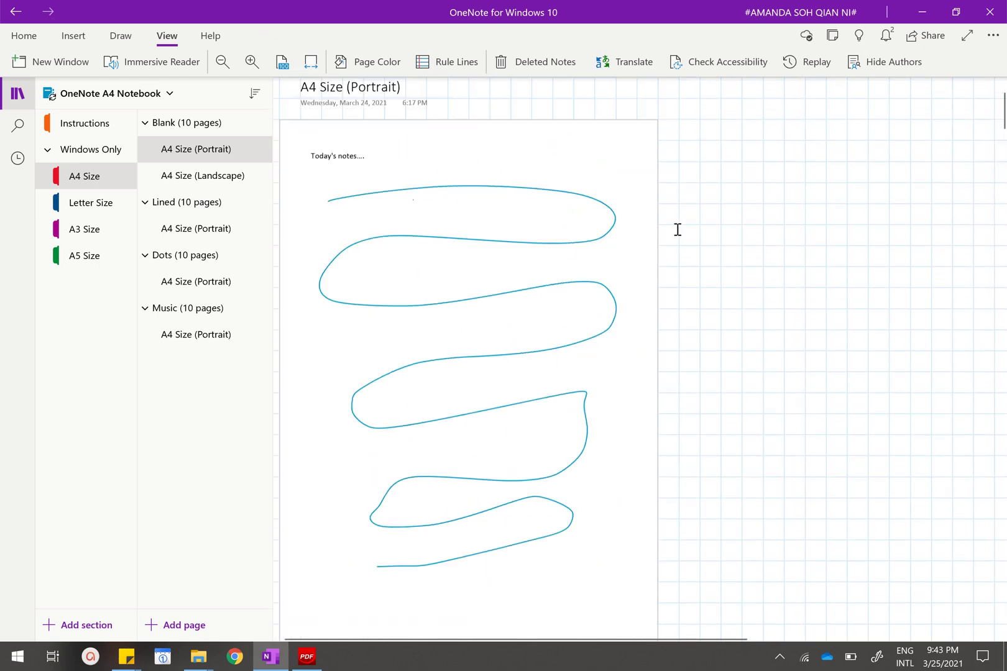
{"action": "scroll", "coordinate": [677, 229], "scroll_direction": "up", "scroll_amount": 1}
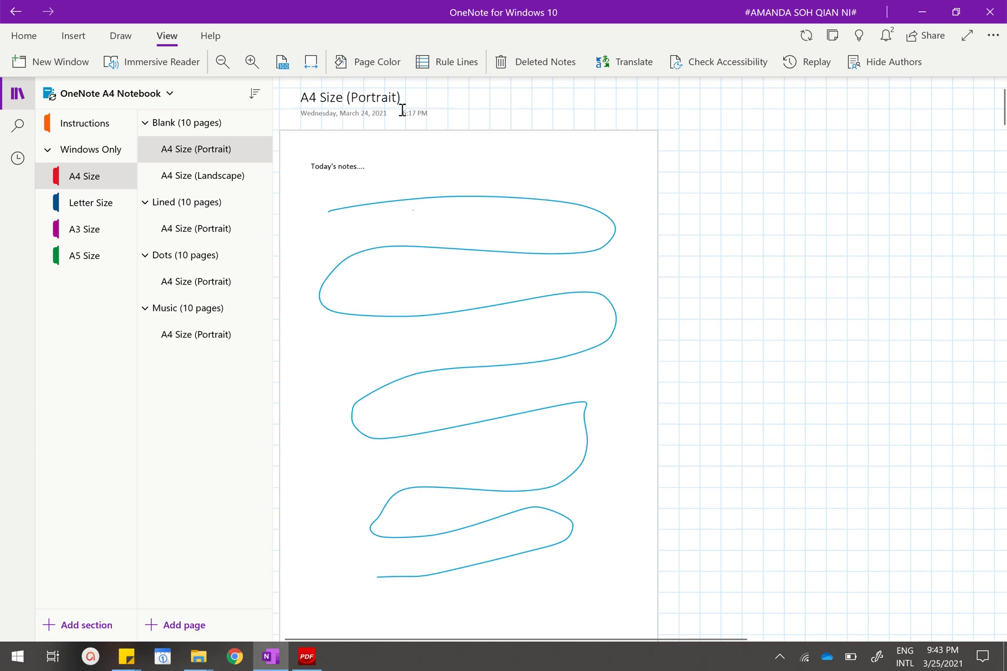
{"action": "scroll", "coordinate": [435, 220], "scroll_direction": "down", "scroll_amount": 7}
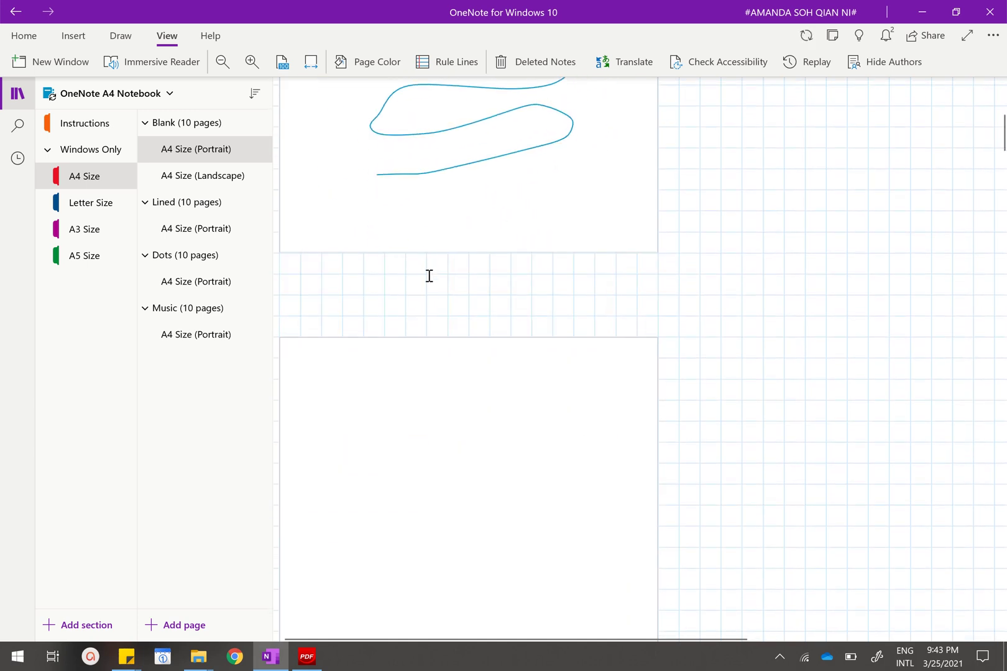
{"action": "scroll", "coordinate": [416, 343], "scroll_direction": "down", "scroll_amount": 2}
- Apply Set Picture as Background to the blank A4 sheet image below the inked one
{"action": "left_click", "coordinate": [411, 323]}
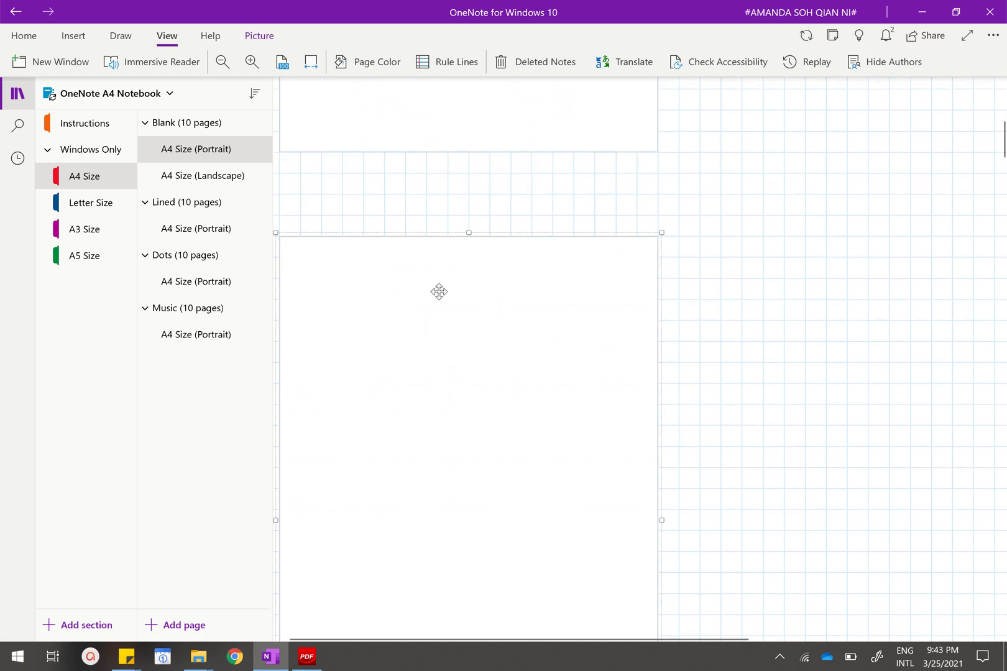
{"action": "scroll", "coordinate": [439, 292], "scroll_direction": "down", "scroll_amount": 2}
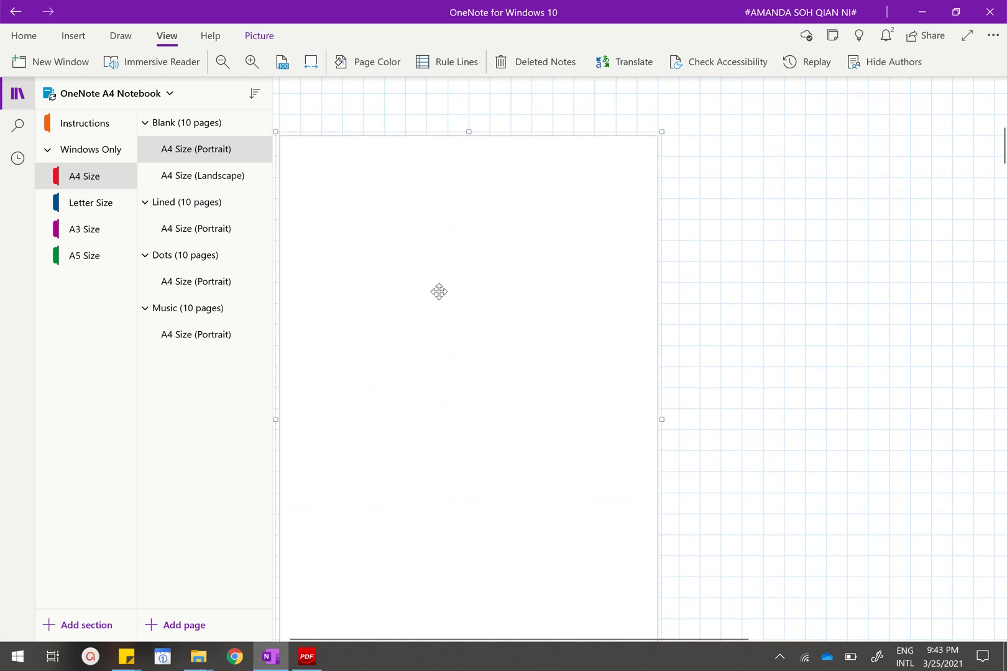
{"action": "right_click", "coordinate": [454, 248]}
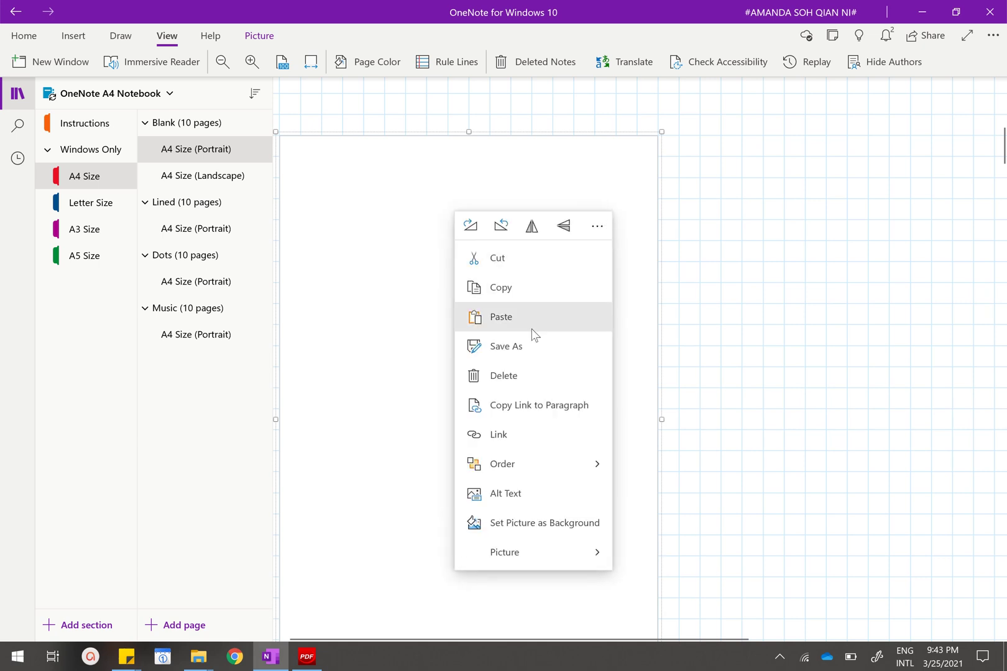
{"action": "left_click", "coordinate": [552, 530]}
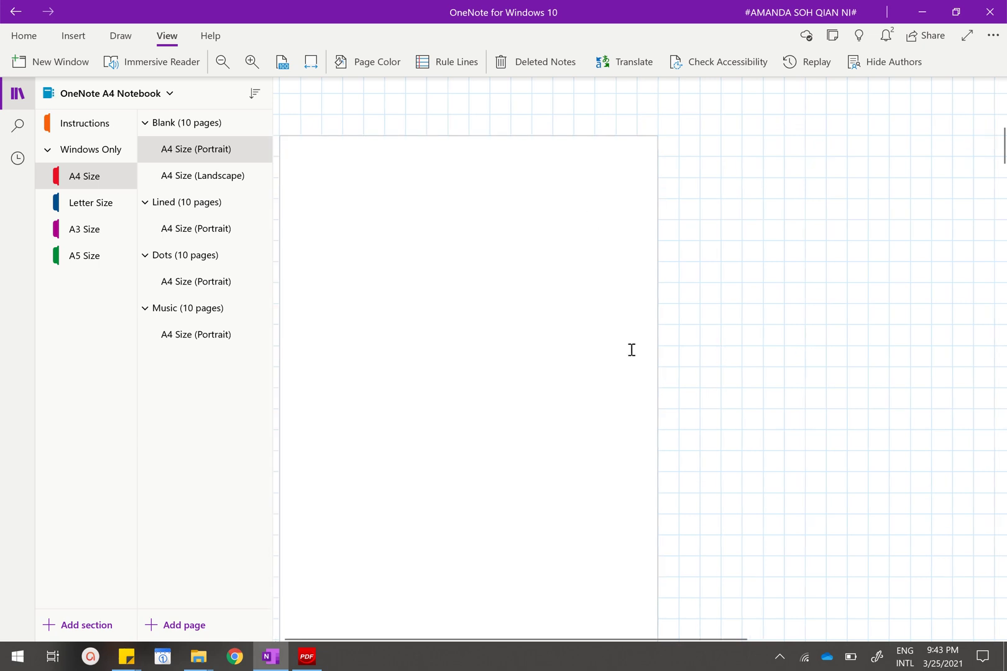
{"action": "scroll", "coordinate": [596, 326], "scroll_direction": "down", "scroll_amount": 3}
{"action": "scroll", "coordinate": [845, 167], "scroll_direction": "down", "scroll_amount": 5}
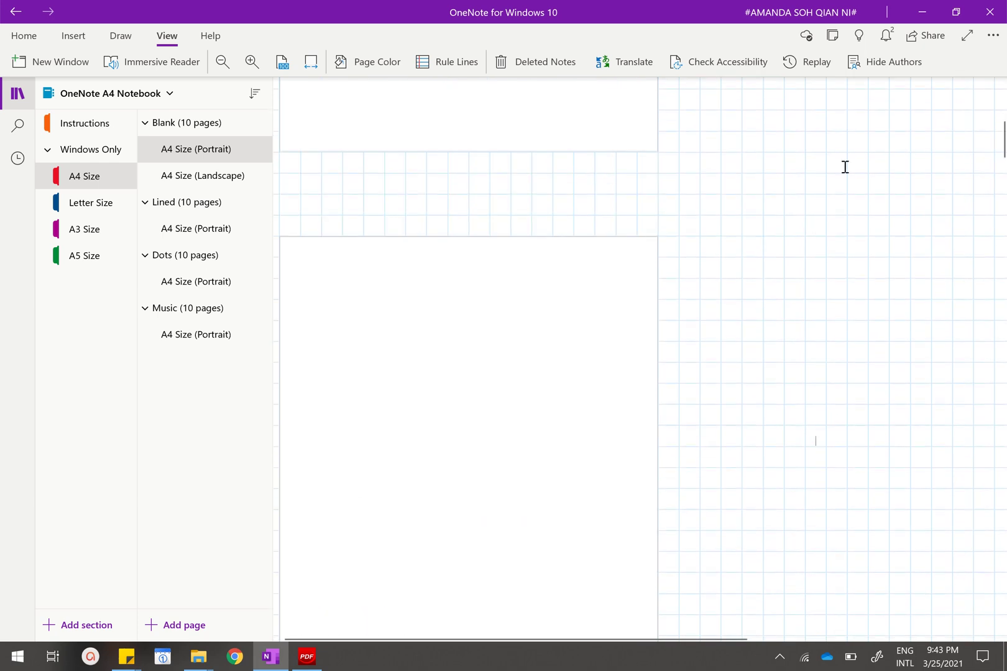
{"action": "left_click", "coordinate": [993, 35]}
{"action": "left_click", "coordinate": [970, 66]}
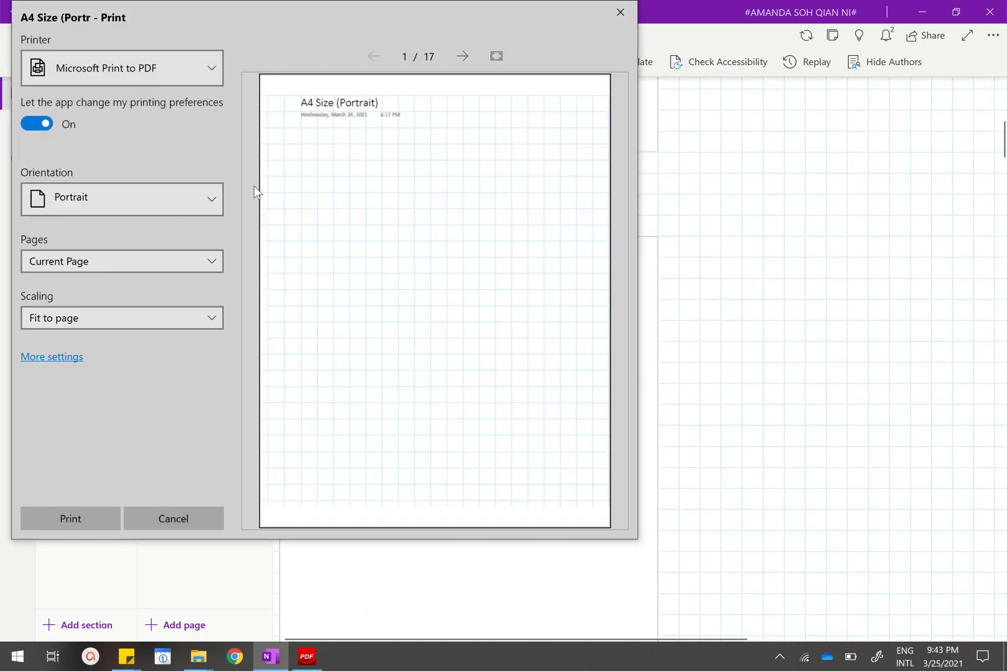
{"action": "left_click", "coordinate": [74, 359]}
{"action": "left_click", "coordinate": [338, 143]}
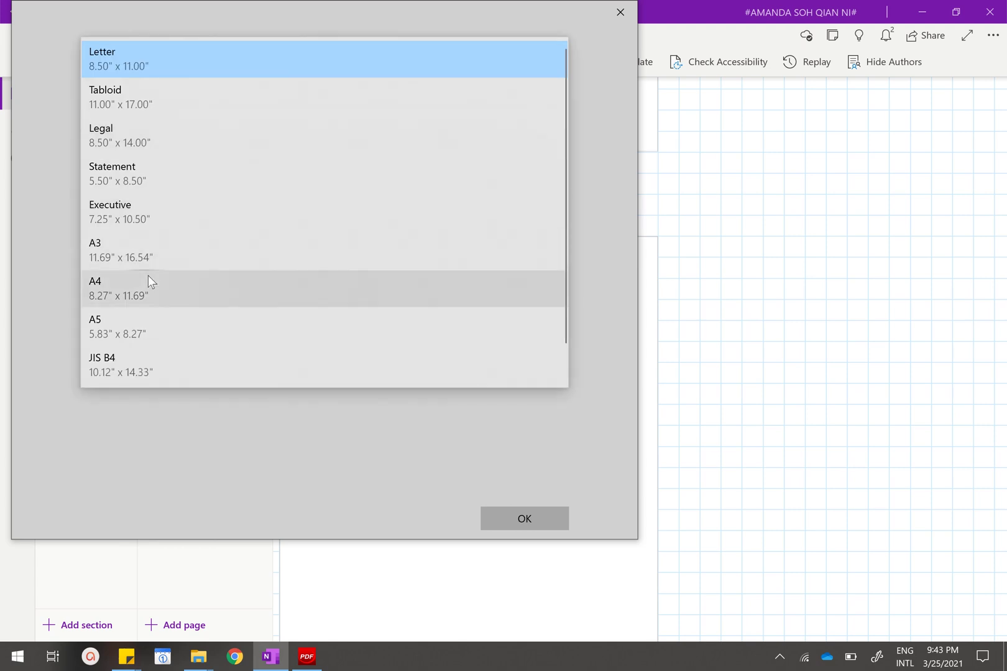
{"action": "left_click", "coordinate": [149, 283]}
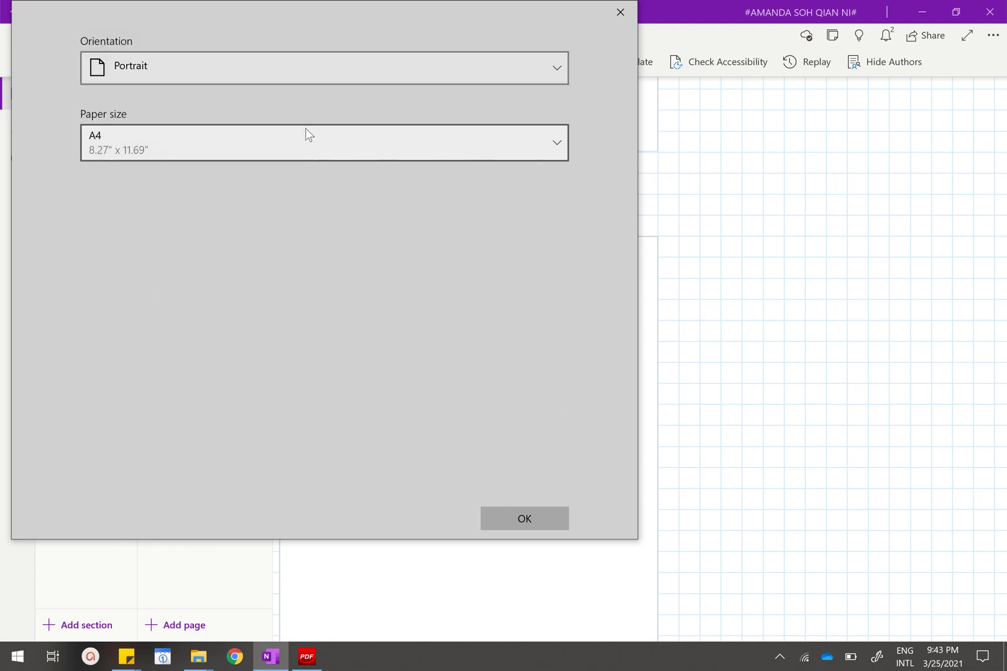
{"action": "left_click", "coordinate": [507, 518]}
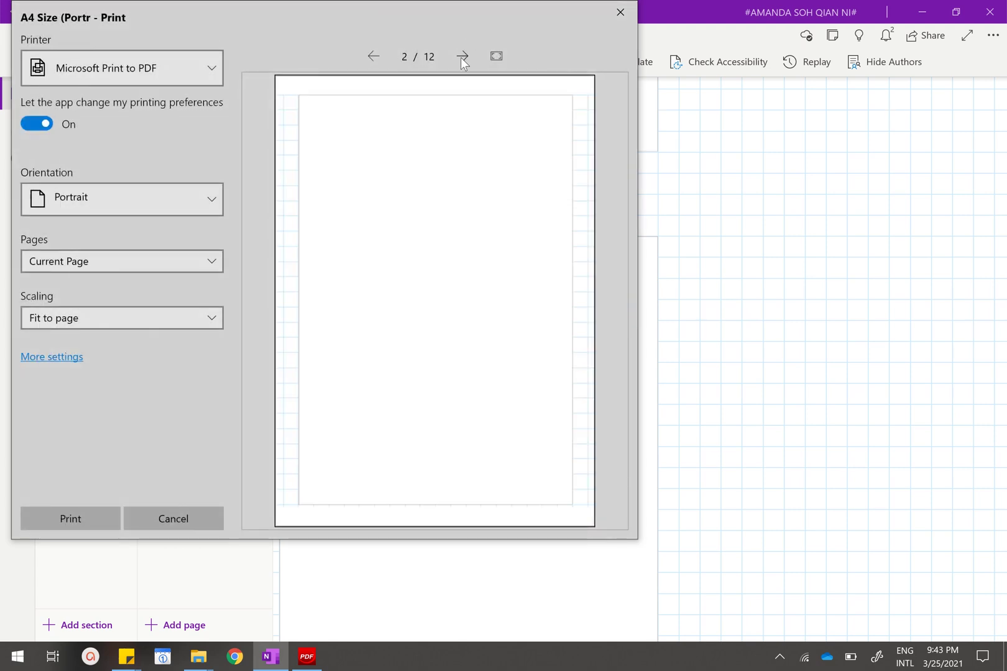
{"action": "left_click", "coordinate": [462, 57]}
{"action": "left_click", "coordinate": [462, 57]}
{"action": "left_click", "coordinate": [462, 57]}
{"action": "left_click", "coordinate": [462, 57]}
{"action": "left_click", "coordinate": [461, 56]}
{"action": "left_click", "coordinate": [462, 56]}
{"action": "left_click", "coordinate": [462, 57]}
{"action": "left_click", "coordinate": [462, 56]}
{"action": "left_click", "coordinate": [462, 56]}
{"action": "left_click", "coordinate": [461, 56]}
{"action": "left_click", "coordinate": [620, 12]}
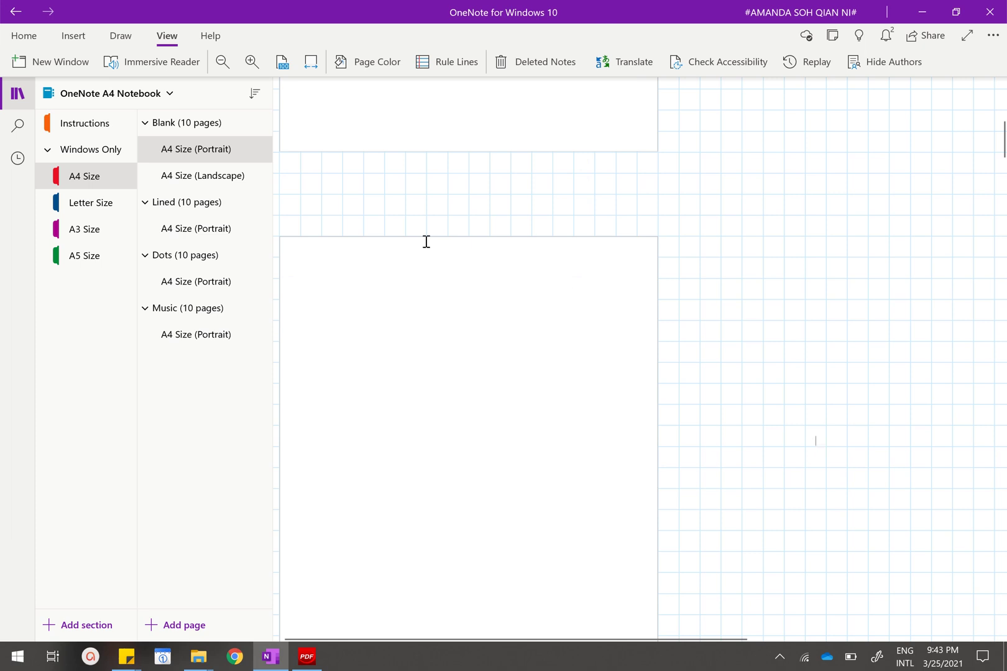
- Toggle Set Picture as Background off for the blank A4 image, then deselect it
{"action": "right_click", "coordinate": [422, 293]}
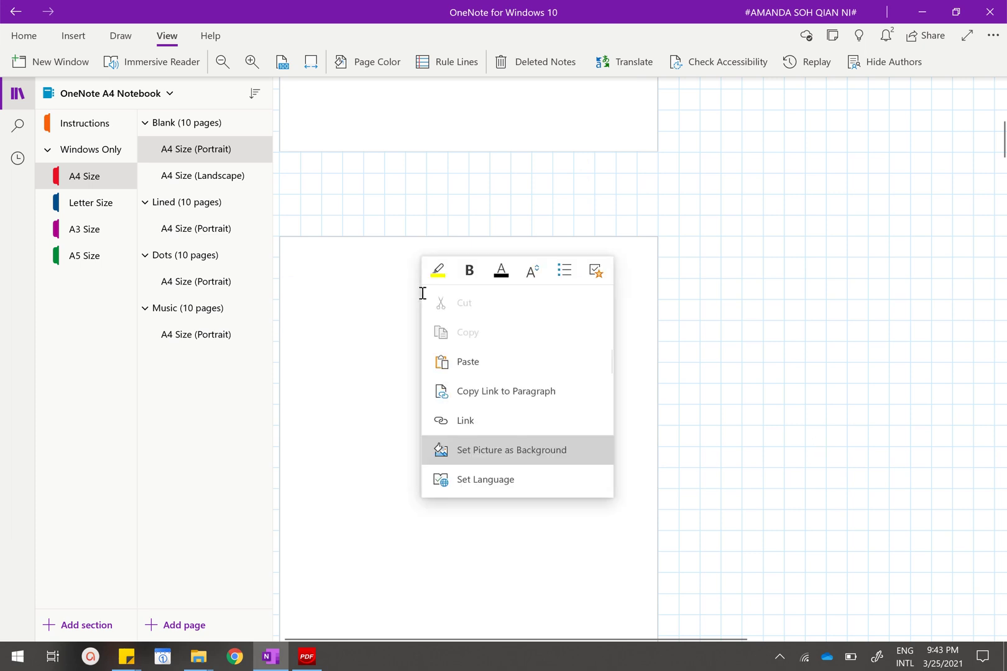
{"action": "left_click", "coordinate": [469, 441]}
{"action": "scroll", "coordinate": [375, 250], "scroll_direction": "up", "scroll_amount": 5}
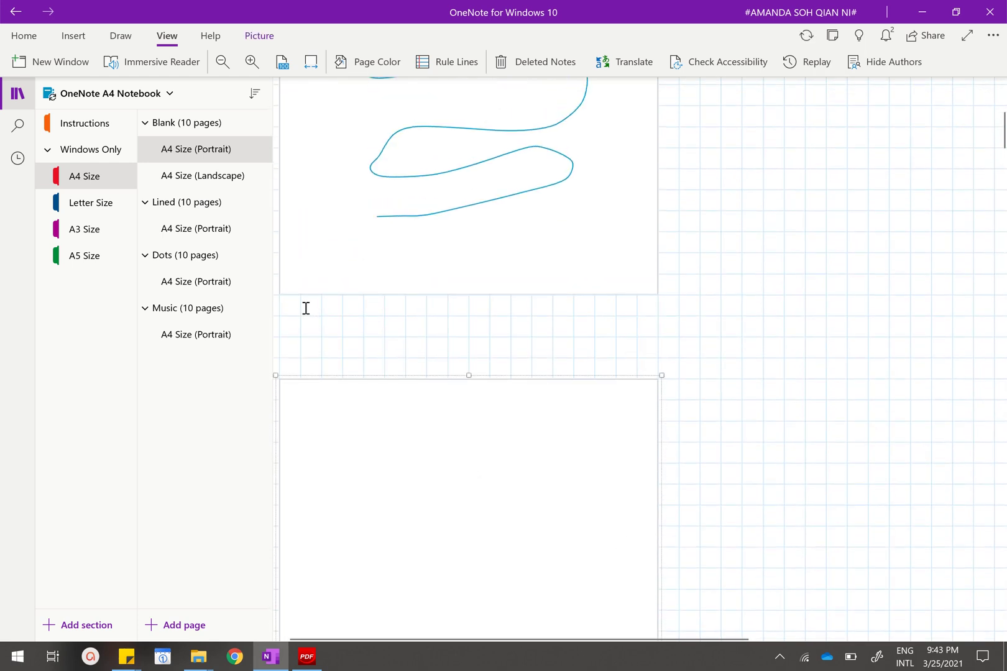
{"action": "left_click", "coordinate": [333, 362]}
{"action": "scroll", "coordinate": [386, 333], "scroll_direction": "down", "scroll_amount": 2}
{"action": "scroll", "coordinate": [360, 335], "scroll_direction": "down", "scroll_amount": 7}
{"action": "scroll", "coordinate": [375, 319], "scroll_direction": "up", "scroll_amount": 5}
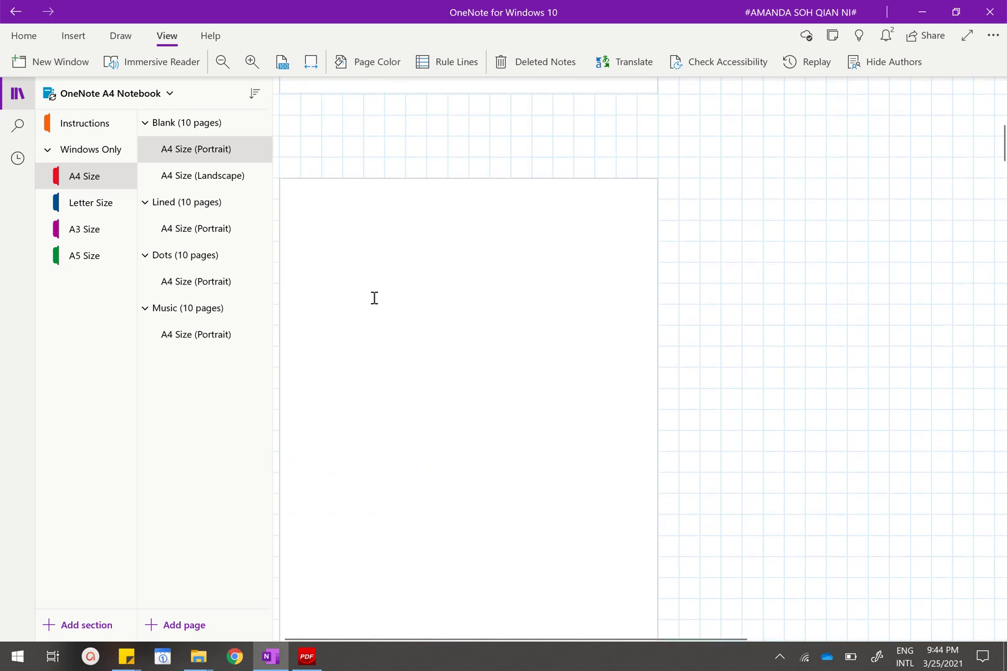
{"action": "scroll", "coordinate": [378, 285], "scroll_direction": "up", "scroll_amount": 5}
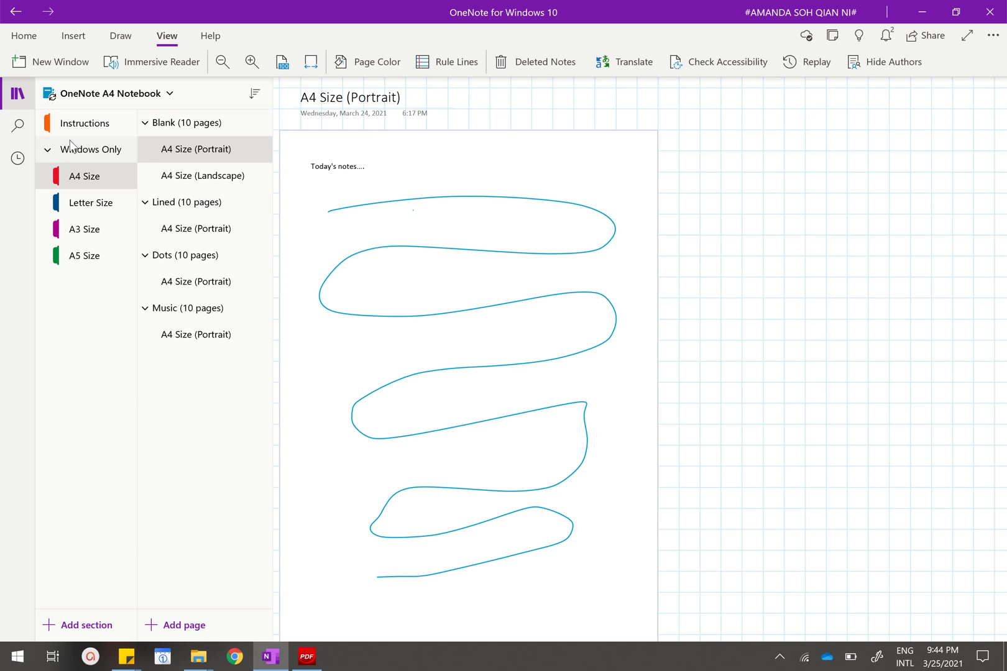
- Bring PDF Reader forward on instructionsfor_a4notebook.pdf and scroll to its step 1 download link
{"action": "mouse_move", "coordinate": [307, 664]}
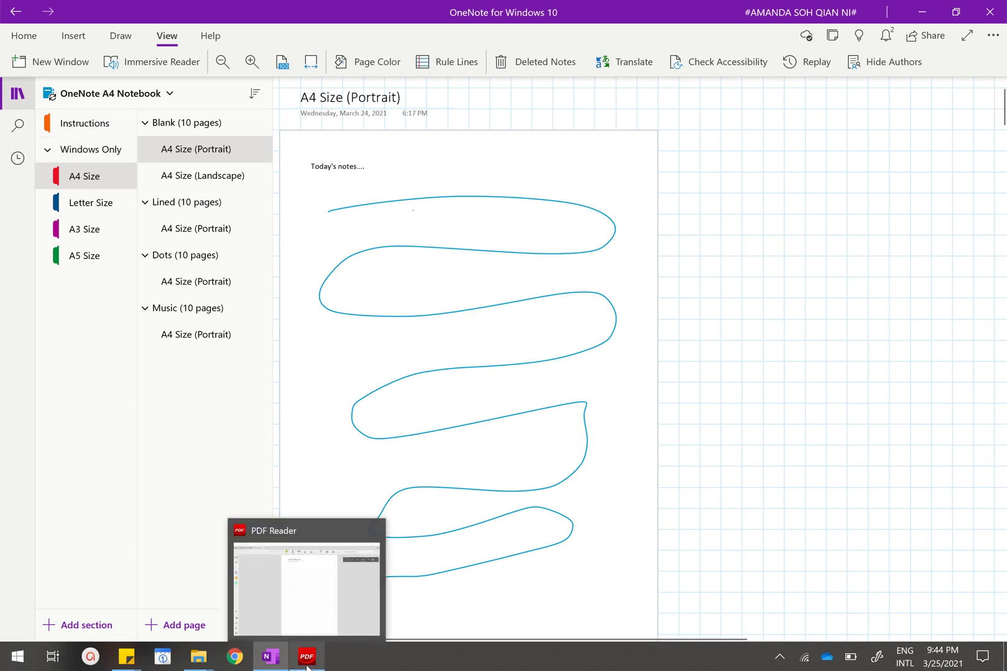
{"action": "left_click", "coordinate": [307, 664]}
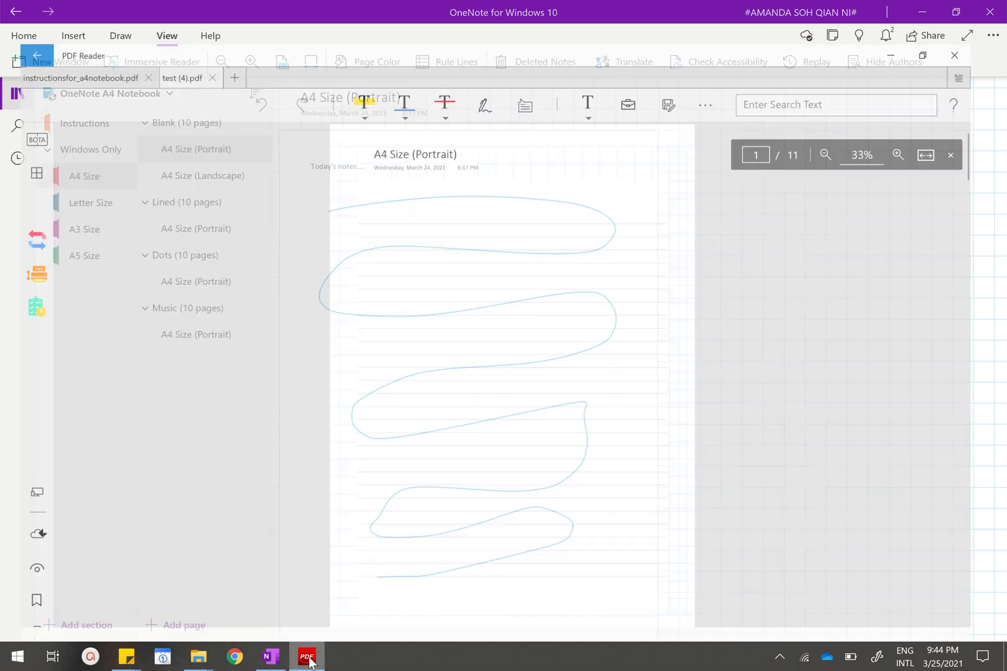
{"action": "left_click", "coordinate": [84, 38]}
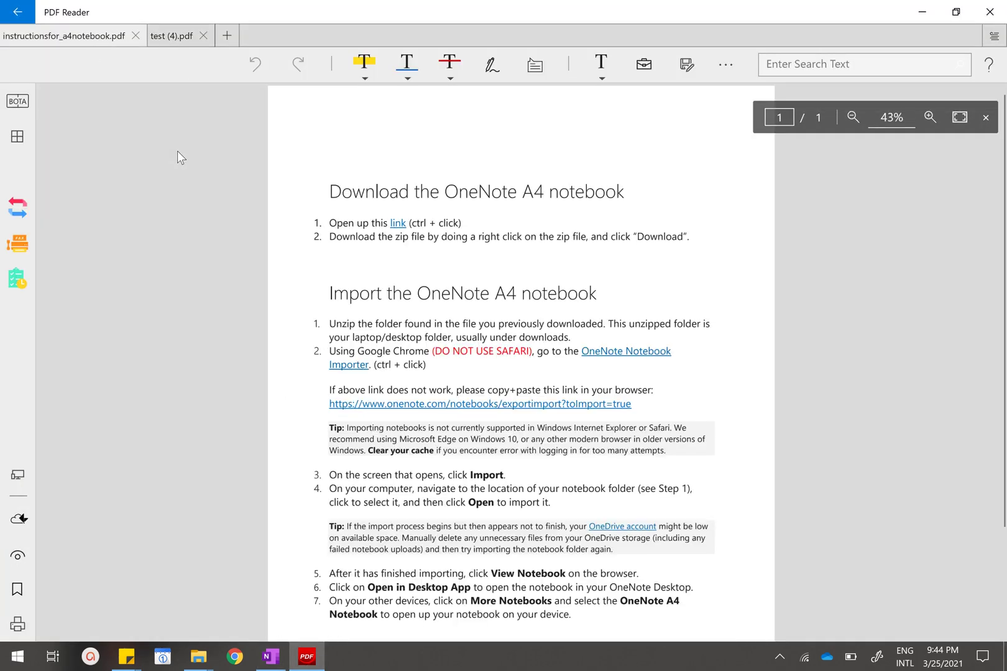
{"action": "scroll", "coordinate": [442, 196], "scroll_direction": "down", "scroll_amount": 2}
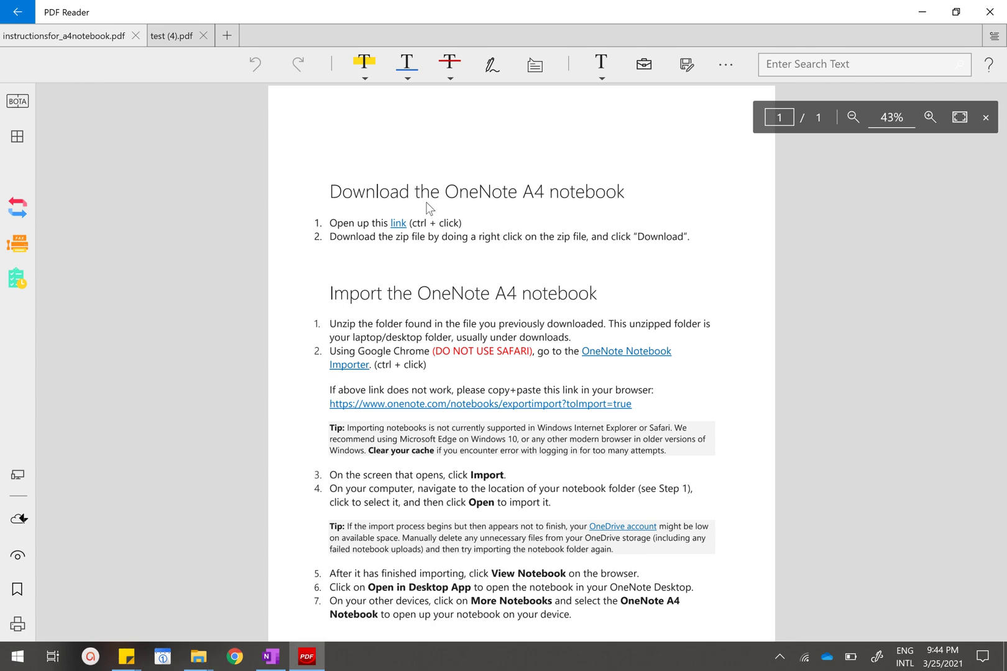
{"action": "scroll", "coordinate": [429, 208], "scroll_direction": "down", "scroll_amount": 2}
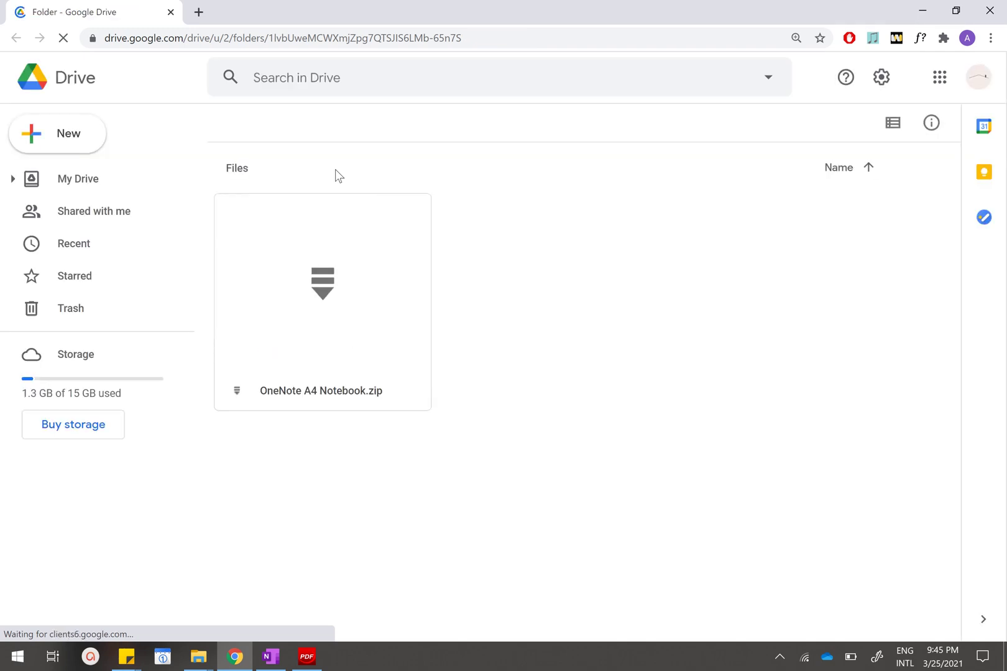
- Download OneNote A4 Notebook.zip from the shared Google Drive folder
{"action": "left_click", "coordinate": [373, 314]}
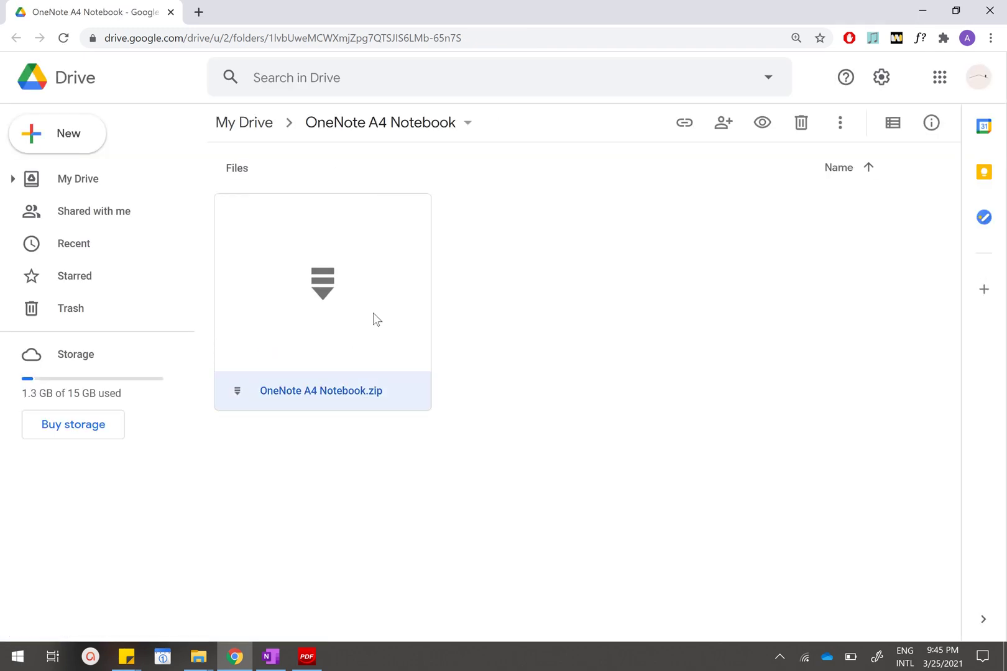
{"action": "right_click", "coordinate": [374, 314]}
{"action": "left_click", "coordinate": [438, 575]}
{"action": "left_click", "coordinate": [198, 652]}
- Delete the duplicate OneNote A4 Notebook (1) zip and folder from Downloads
{"action": "left_click", "coordinate": [512, 96]}
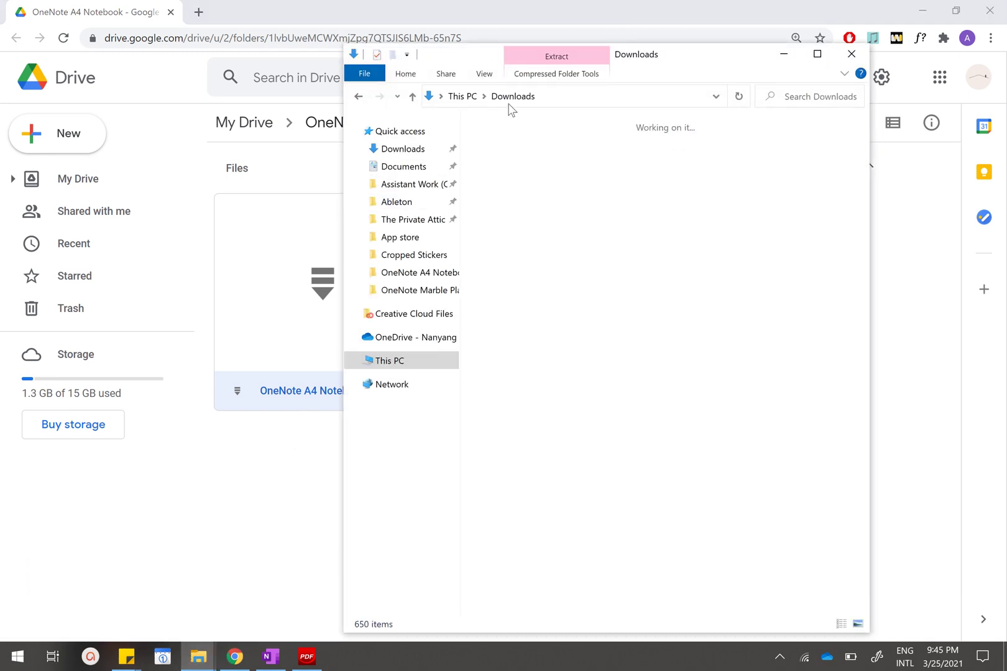
{"action": "left_click", "coordinate": [648, 215]}
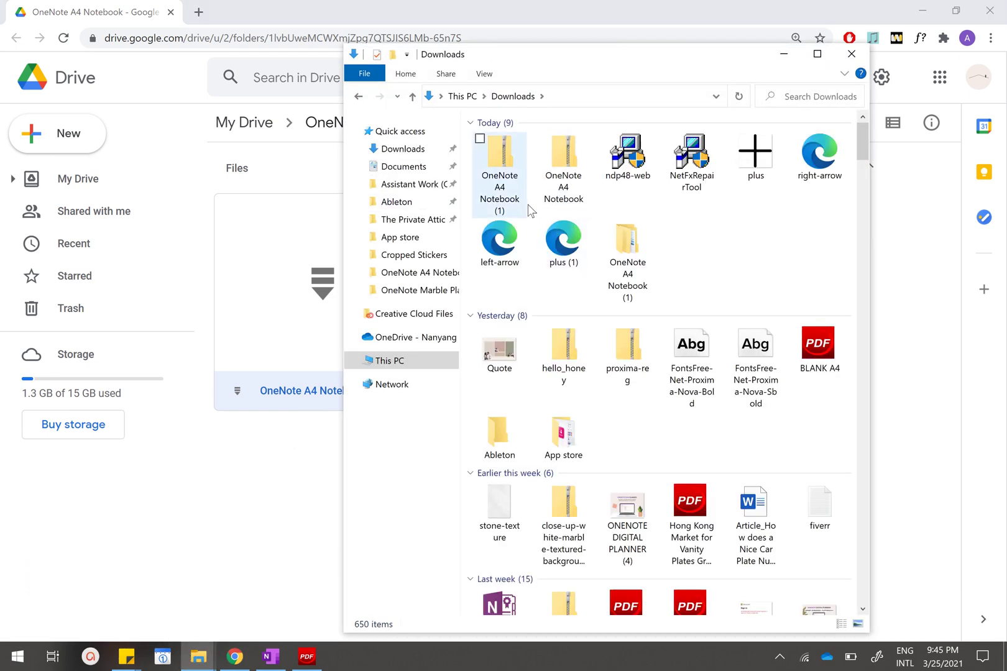
{"action": "left_click", "coordinate": [520, 191]}
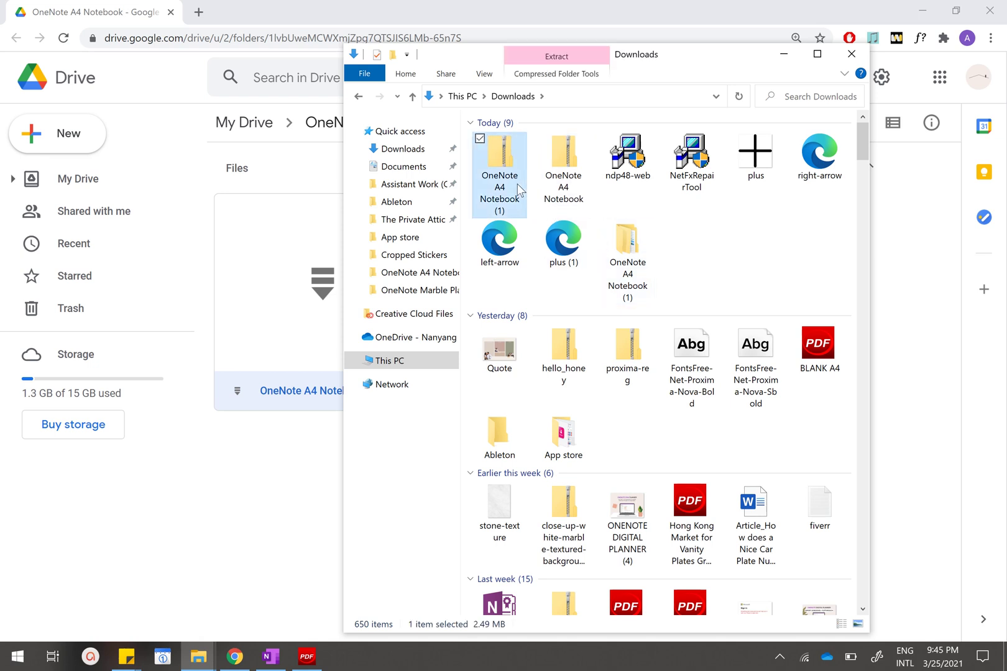
{"action": "key", "text": "Delete"}
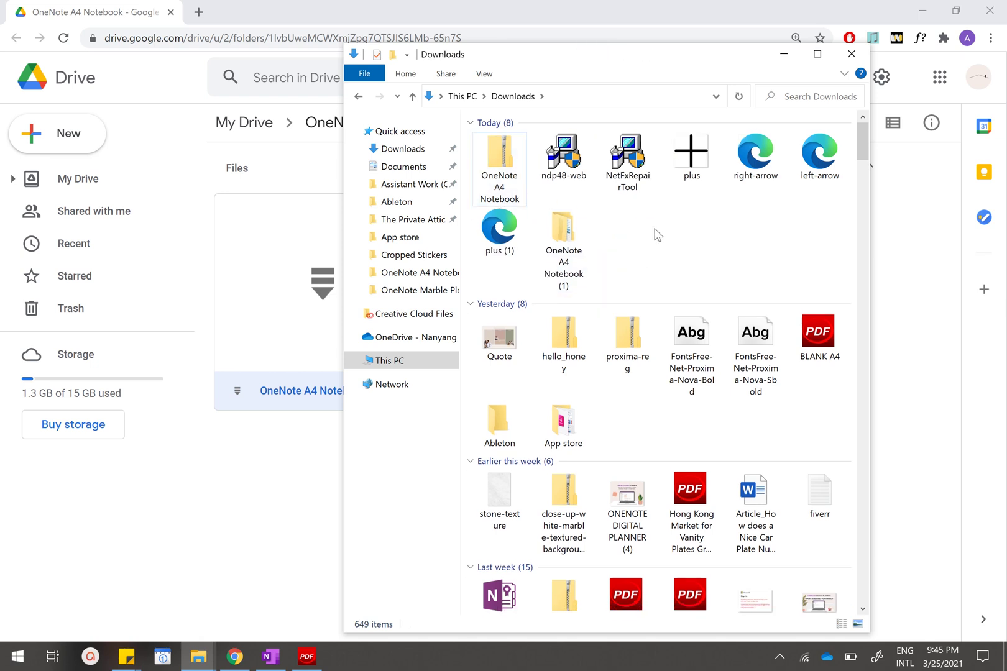
{"action": "left_click", "coordinate": [561, 256]}
{"action": "key", "text": "Delete"}
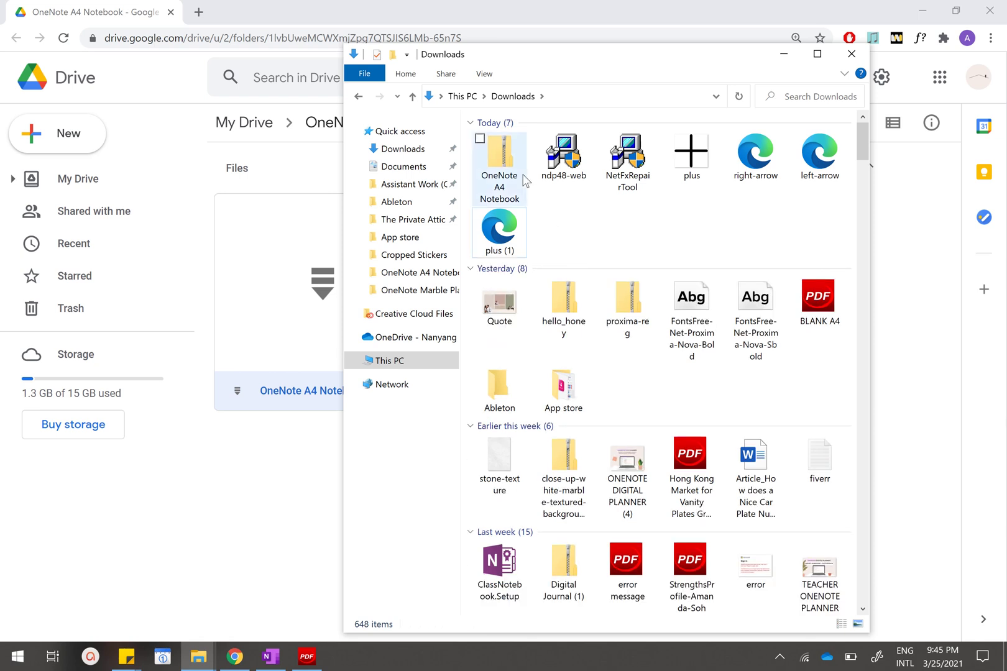
- Extract All from OneNote A4 Notebook.zip into a OneNote A4 Notebook folder in Downloads
{"action": "left_click", "coordinate": [499, 174]}
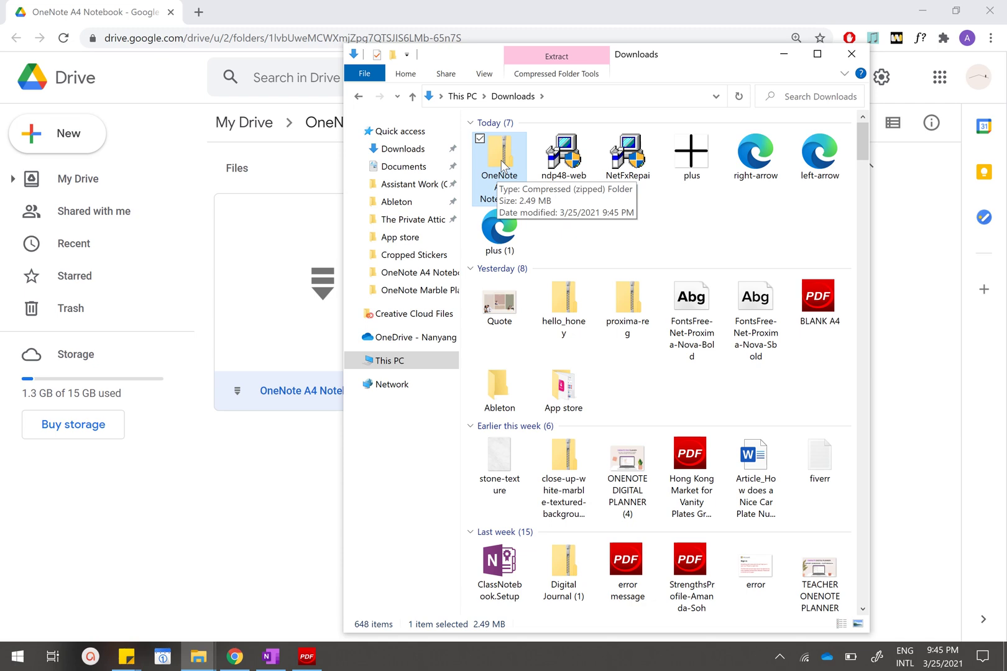
{"action": "right_click", "coordinate": [502, 167]}
{"action": "left_click", "coordinate": [465, 207]}
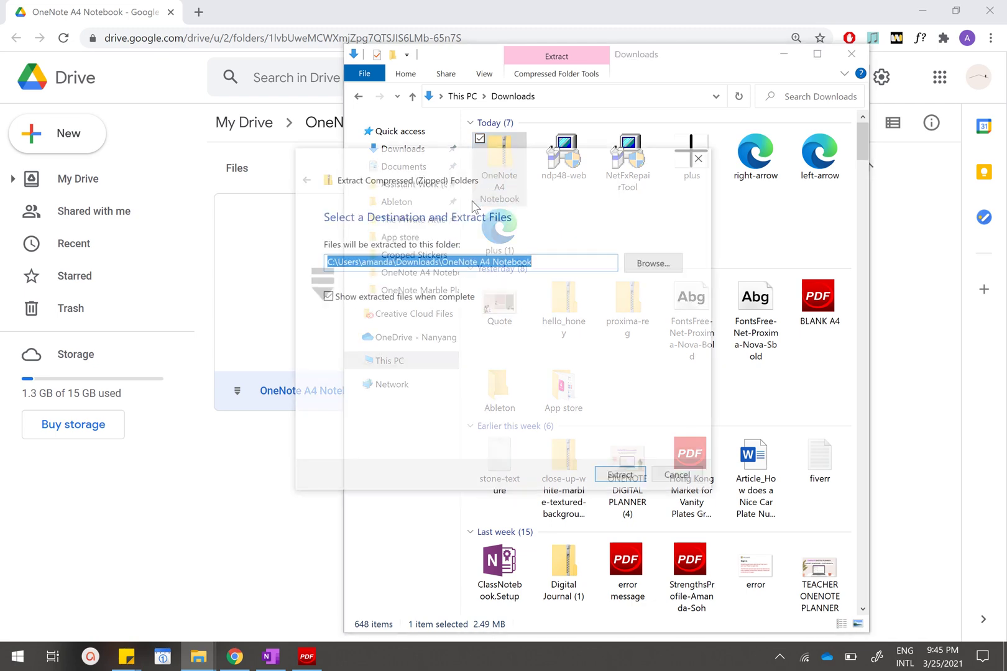
{"action": "left_click", "coordinate": [611, 476]}
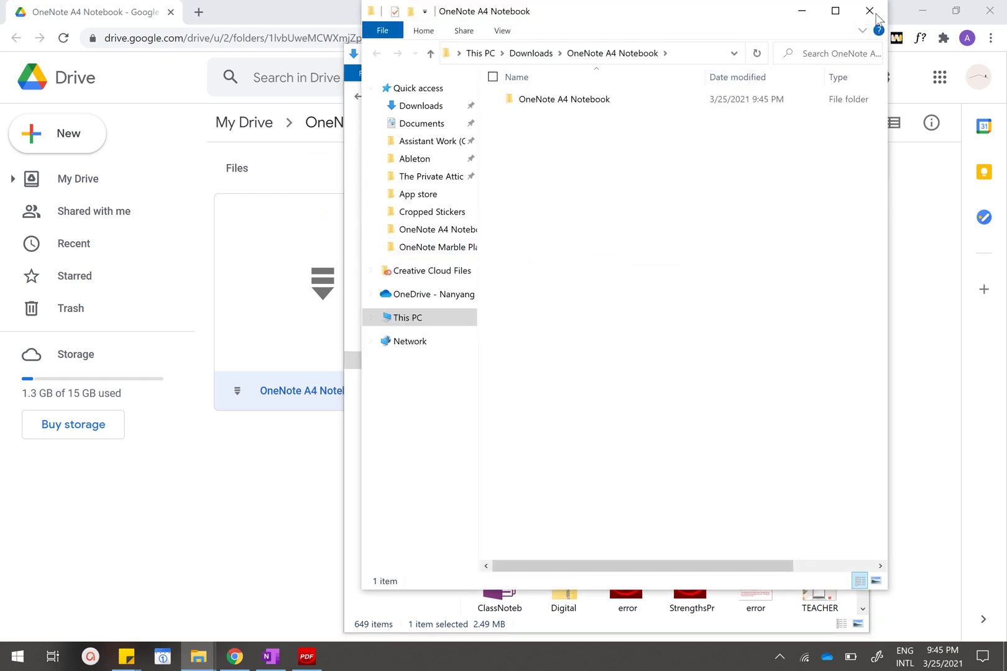
{"action": "left_click", "coordinate": [871, 11]}
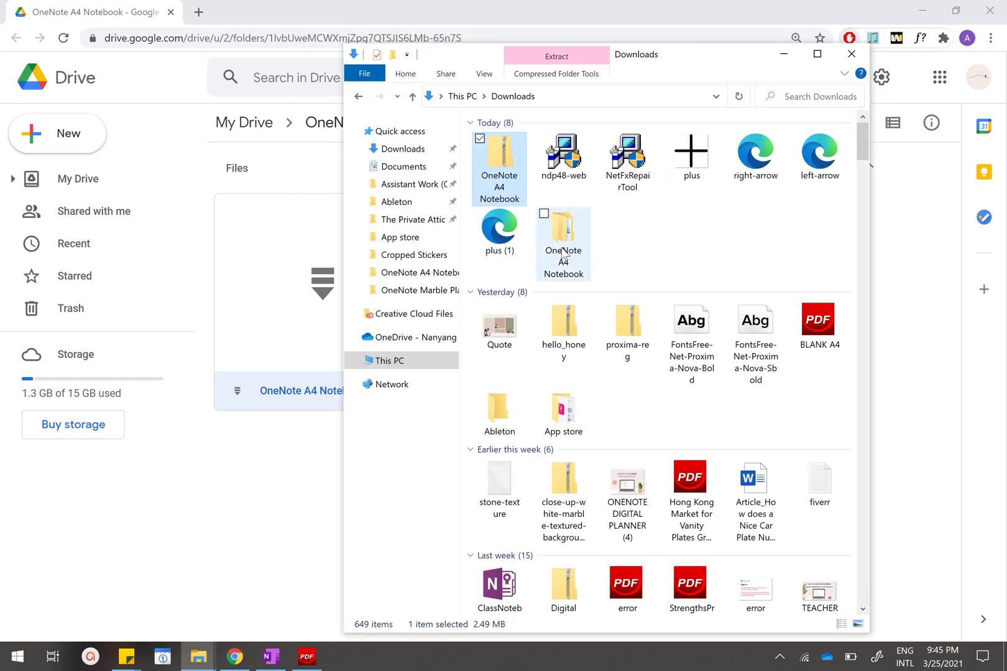
{"action": "left_click", "coordinate": [562, 254]}
{"action": "left_click", "coordinate": [669, 228]}
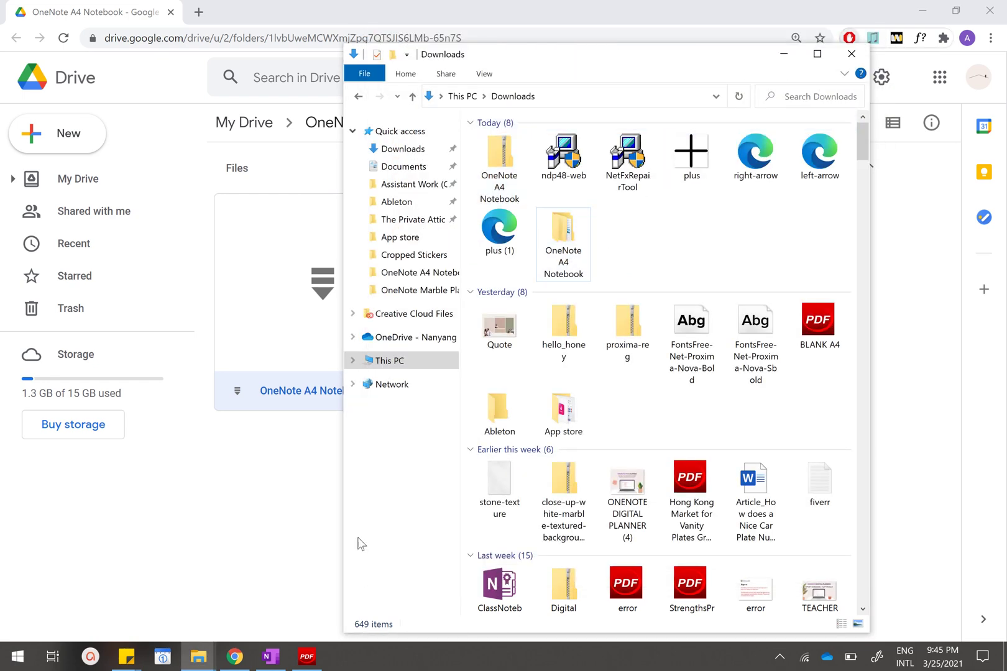
- Bring the instructions PDF back up and scroll to the OneNote Notebook Importer link
{"action": "left_click", "coordinate": [306, 656]}
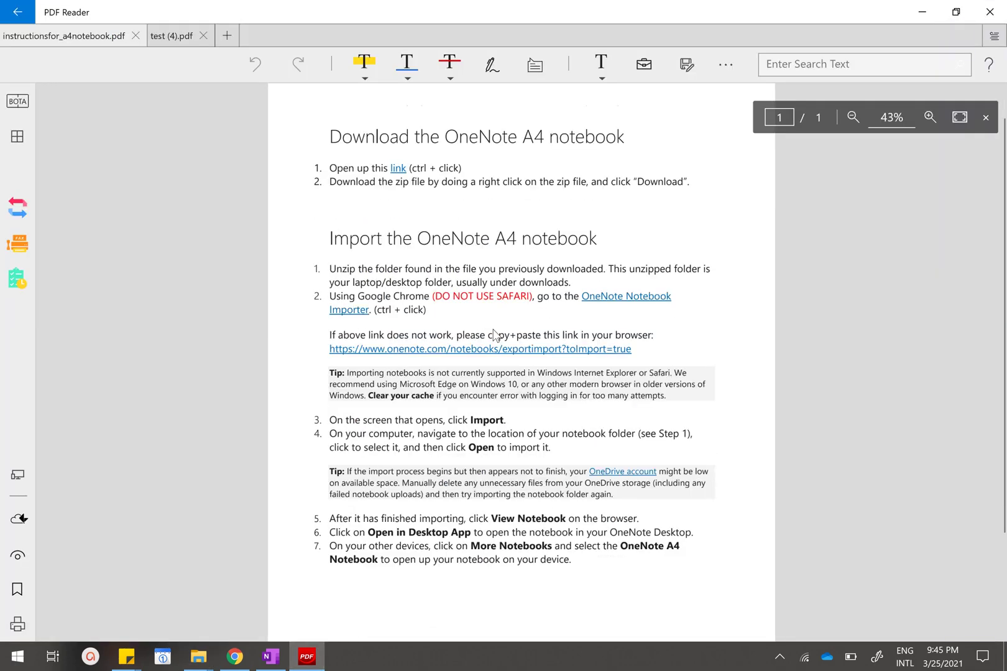
{"action": "scroll", "coordinate": [496, 335], "scroll_direction": "down", "scroll_amount": 1}
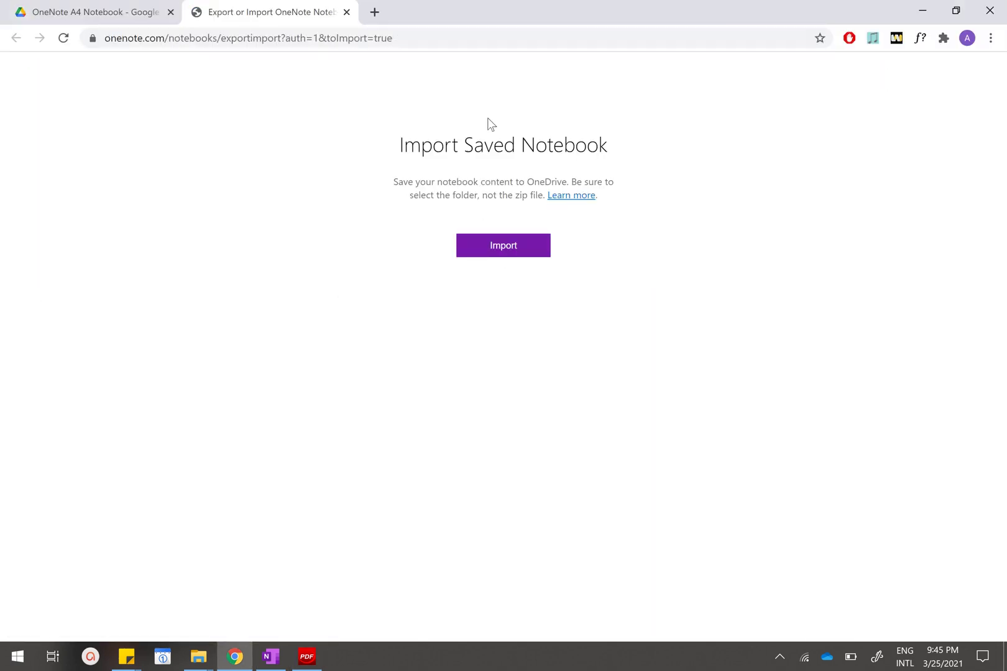
- Import the Downloads > OneNote A4 Notebook folder, allowing its 9 notebook files to upload
{"action": "left_click", "coordinate": [520, 253]}
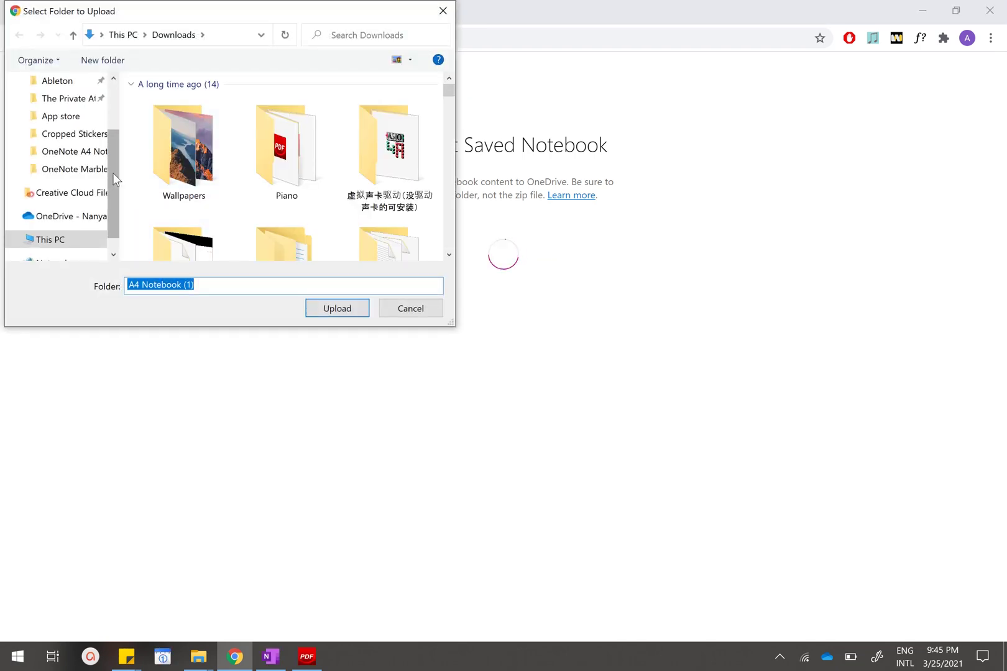
{"action": "left_click_drag", "start_coordinate": [111, 137], "coordinate": [106, 69]}
{"action": "left_click", "coordinate": [62, 112]}
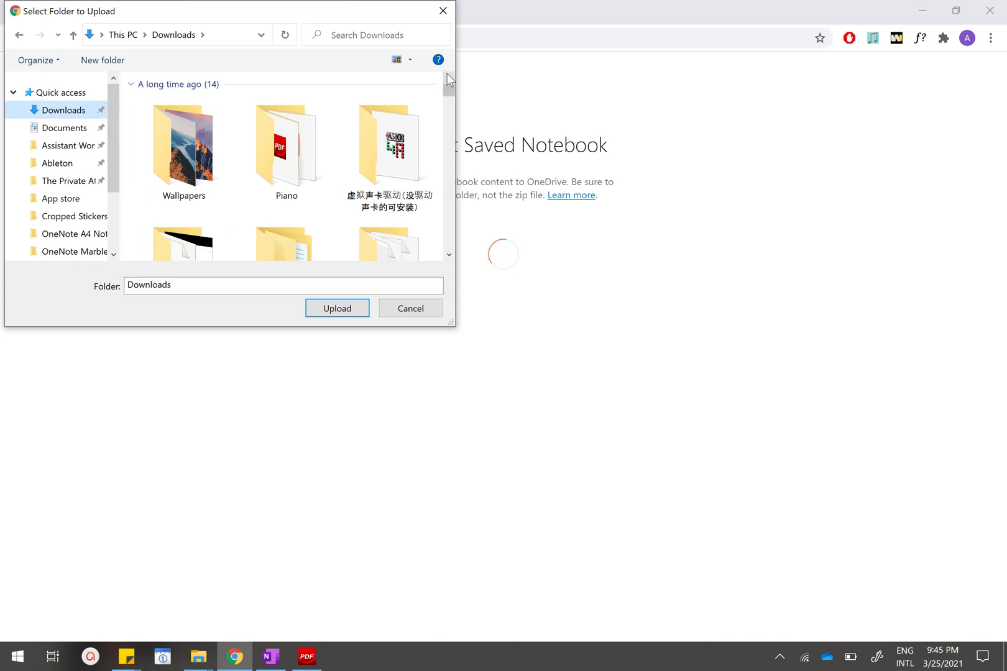
{"action": "scroll", "coordinate": [311, 93], "scroll_direction": "down", "scroll_amount": 10}
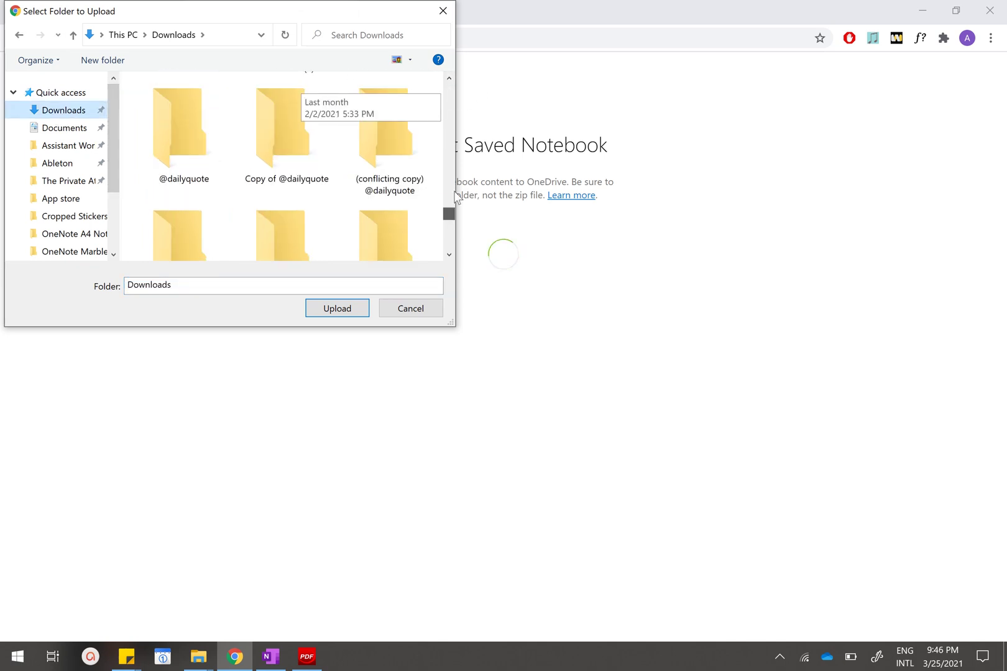
{"action": "left_click", "coordinate": [345, 222]}
{"action": "left_click", "coordinate": [208, 218]}
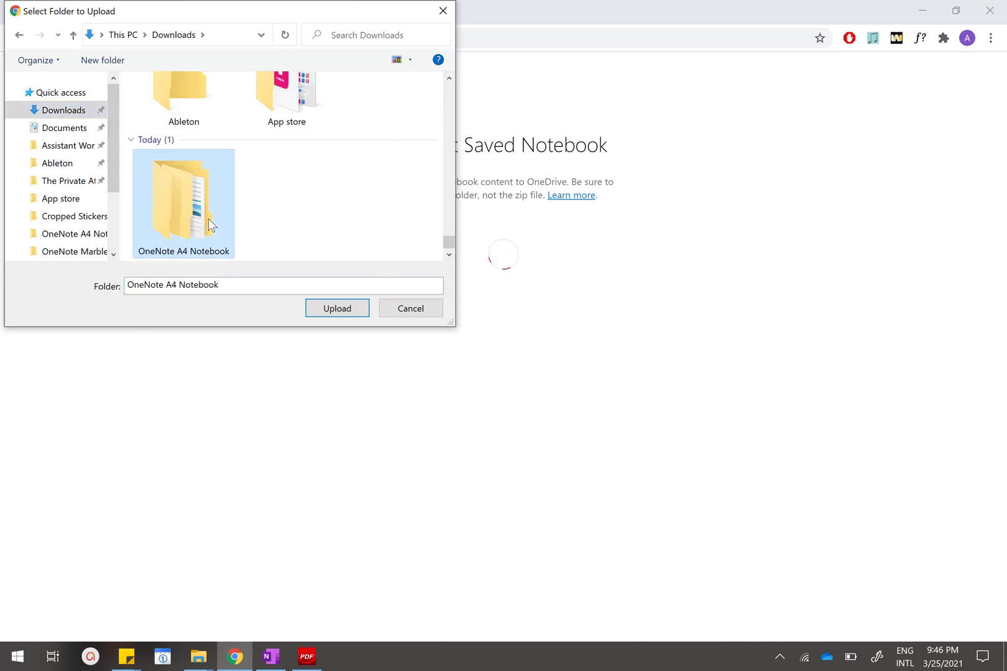
{"action": "left_click", "coordinate": [333, 308]}
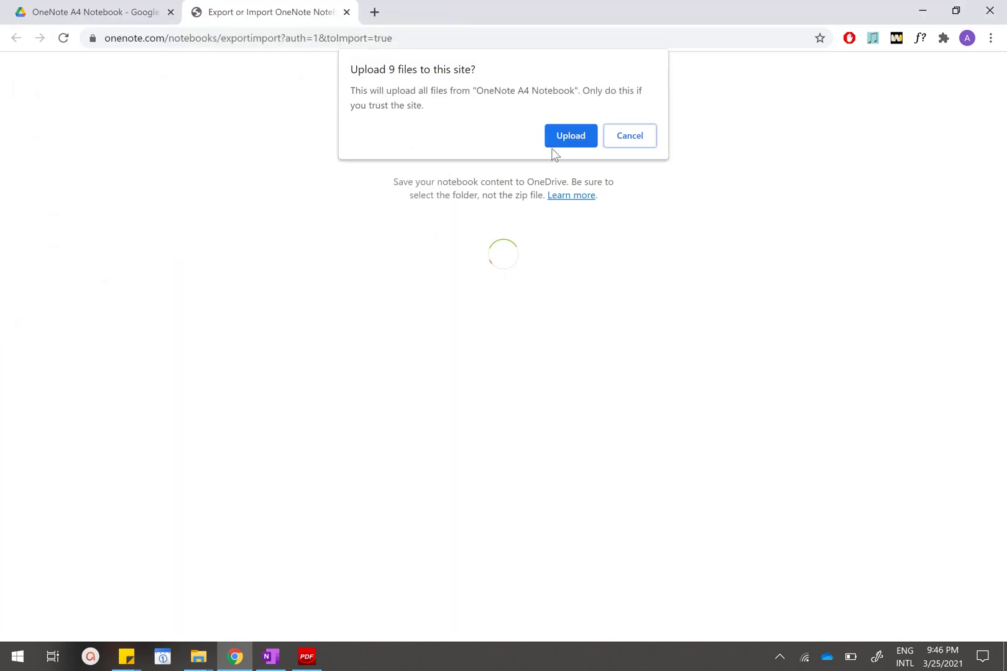
{"action": "left_click", "coordinate": [564, 142]}
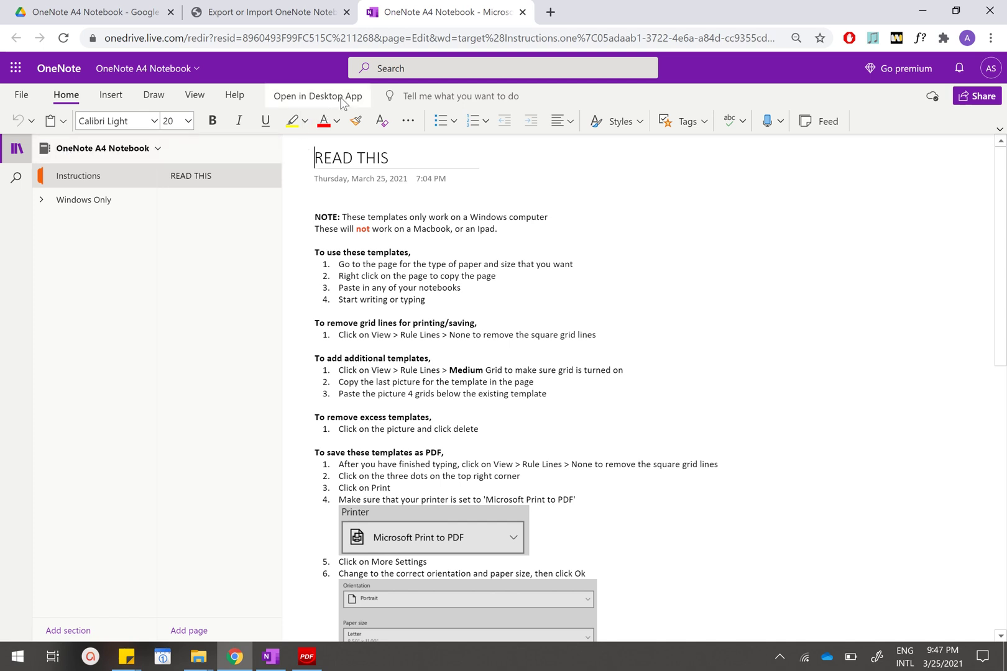
- Open OneNote A4 Notebook in OneNote for Windows 10 via Open in Desktop App
{"action": "left_click", "coordinate": [308, 102]}
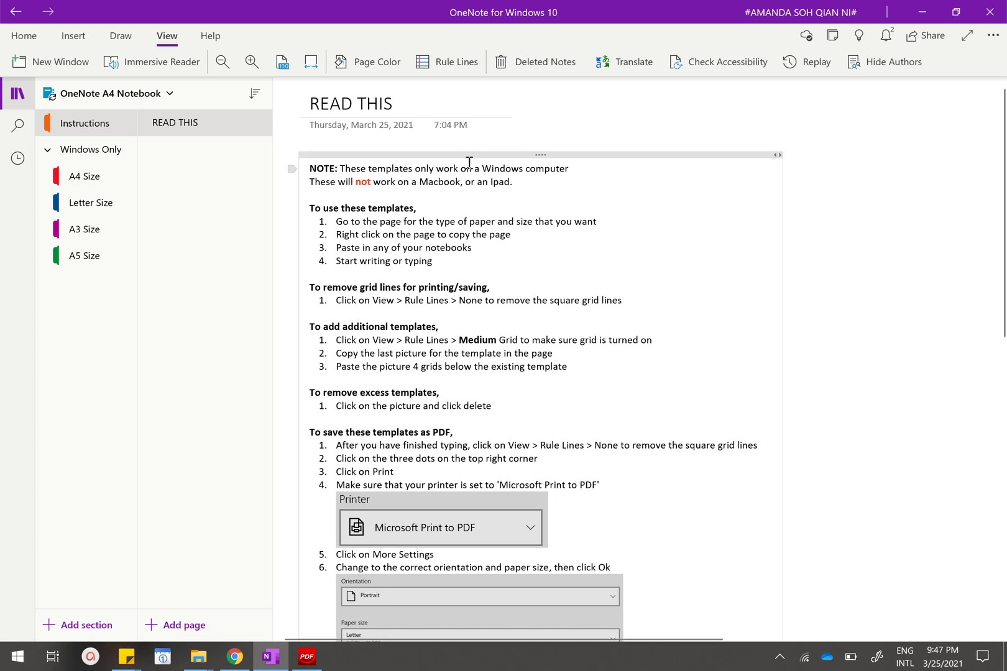
{"action": "scroll", "coordinate": [454, 265], "scroll_direction": "down", "scroll_amount": 1}
{"action": "scroll", "coordinate": [454, 265], "scroll_direction": "down", "scroll_amount": 1}
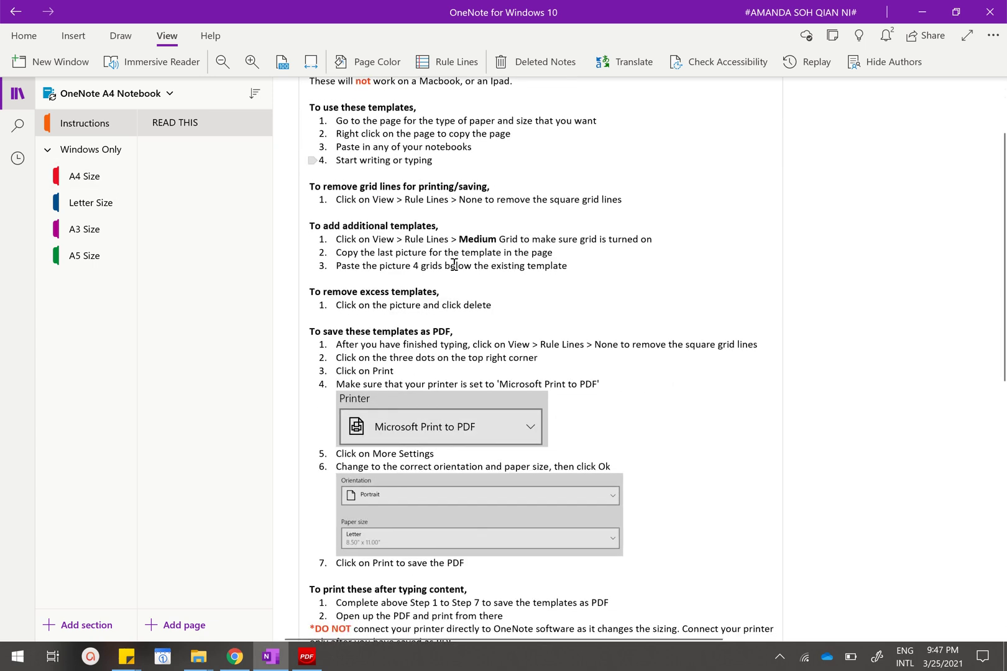